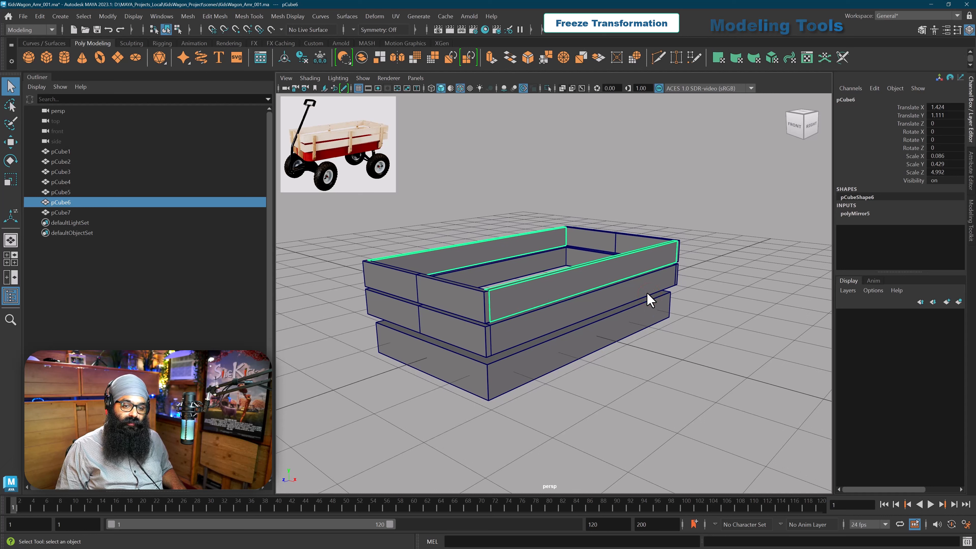
# Step: Examine the translate, rotate and scale values and input nodes of the upper side boards, the base and the lower side boards
pyautogui.moveTo(912, 156); pyautogui.dragTo(911, 173)
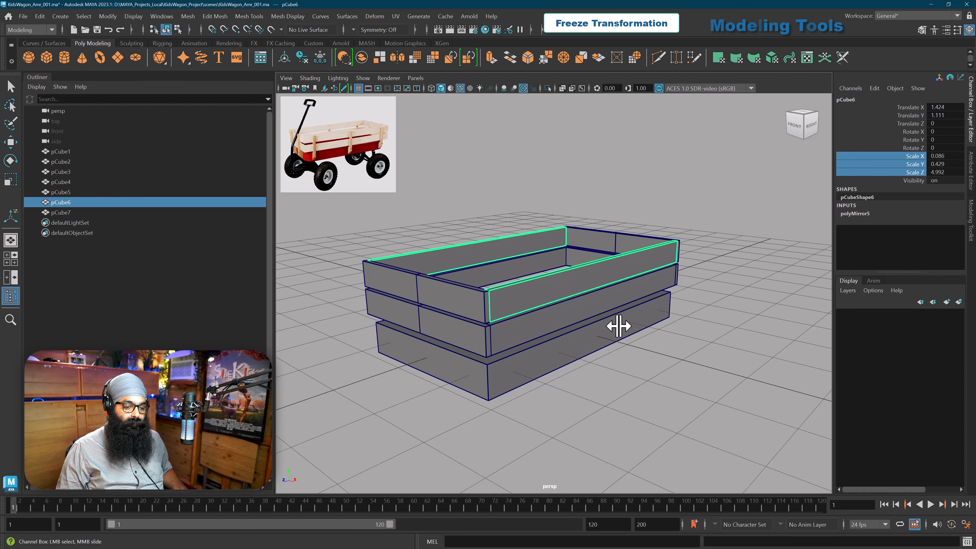
pyautogui.keyDown('alt'); pyautogui.moveTo(616, 325); pyautogui.dragTo(587, 333, button='middle'); pyautogui.keyUp('alt')
pyautogui.keyDown('alt'); pyautogui.moveTo(587, 333); pyautogui.dragTo(584, 332); pyautogui.keyUp('alt')
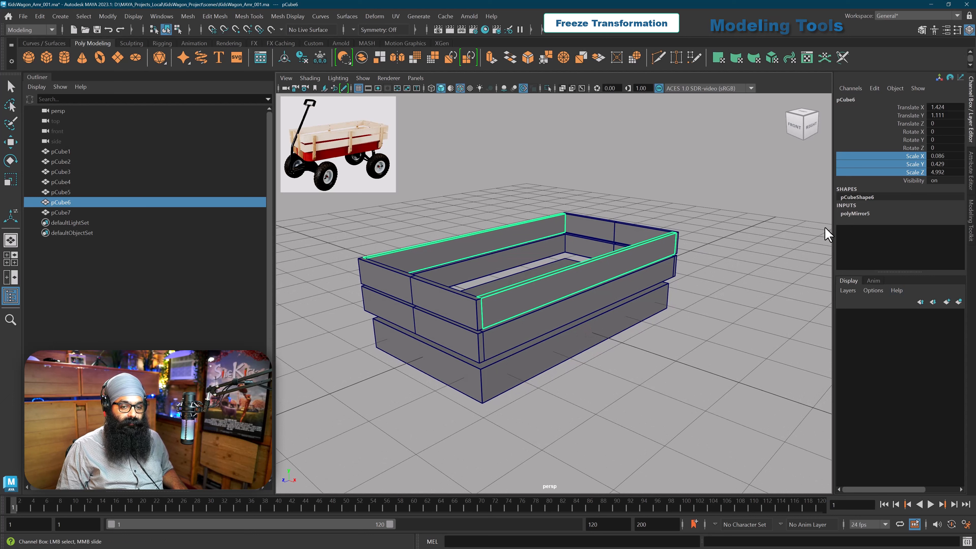
pyautogui.click(853, 214)
pyautogui.click(681, 323)
pyautogui.keyDown('alt'); pyautogui.moveTo(681, 323); pyautogui.dragTo(653, 352, button='middle'); pyautogui.keyUp('alt')
pyautogui.click(613, 329)
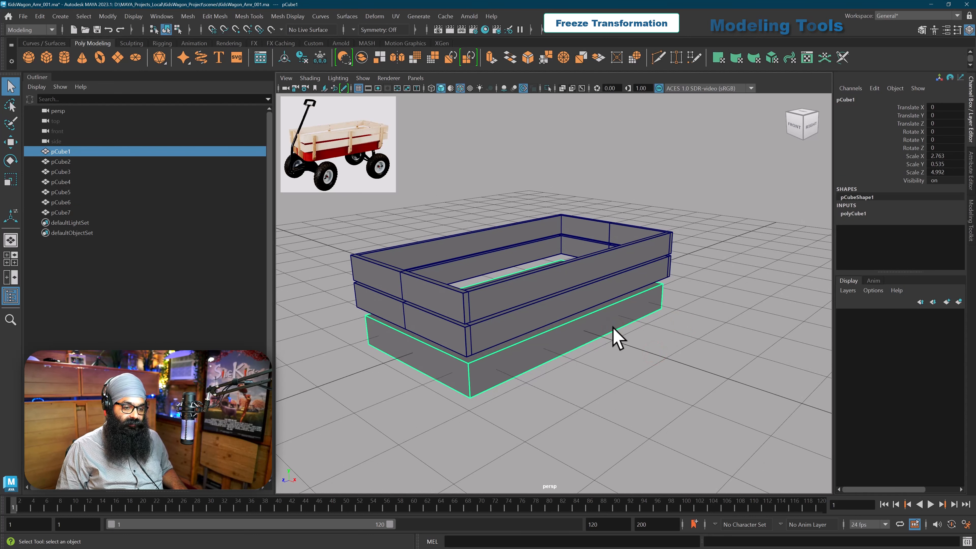
pyautogui.keyDown('alt'); pyautogui.moveTo(613, 331); pyautogui.dragTo(618, 304); pyautogui.keyUp('alt')
pyautogui.click(622, 273)
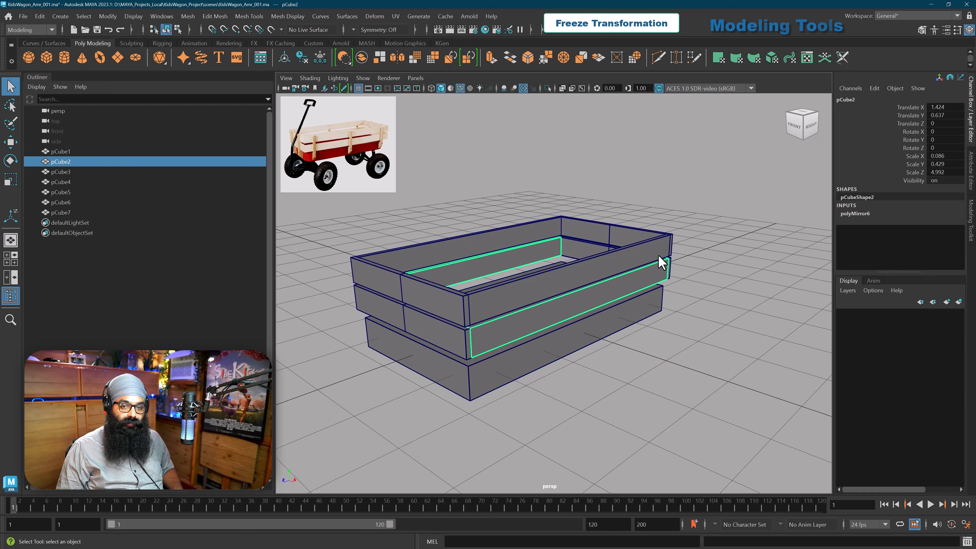
pyautogui.moveTo(934, 106); pyautogui.dragTo(932, 144)
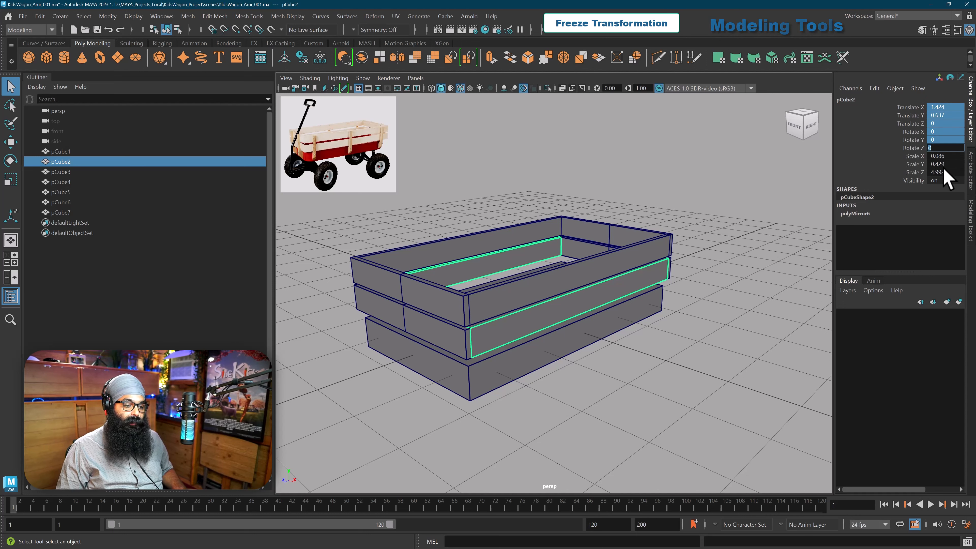
# Step: Reselect the upper side boards and inspect the wagon box with its unfrozen channel values from several angles
pyautogui.keyDown('alt'); pyautogui.moveTo(670, 326); pyautogui.dragTo(678, 337, button='middle'); pyautogui.keyUp('alt')
pyautogui.click(677, 337)
pyautogui.keyDown('alt'); pyautogui.moveTo(590, 375); pyautogui.dragTo(572, 323); pyautogui.keyUp('alt')
pyautogui.click(536, 319)
pyautogui.keyDown('alt'); pyautogui.moveTo(573, 323); pyautogui.dragTo(584, 333, button='middle'); pyautogui.keyUp('alt')
pyautogui.keyDown('alt'); pyautogui.moveTo(586, 333); pyautogui.dragTo(587, 333); pyautogui.keyUp('alt')
pyautogui.keyDown('alt'); pyautogui.moveTo(587, 333); pyautogui.dragTo(571, 341, button='middle'); pyautogui.keyUp('alt')
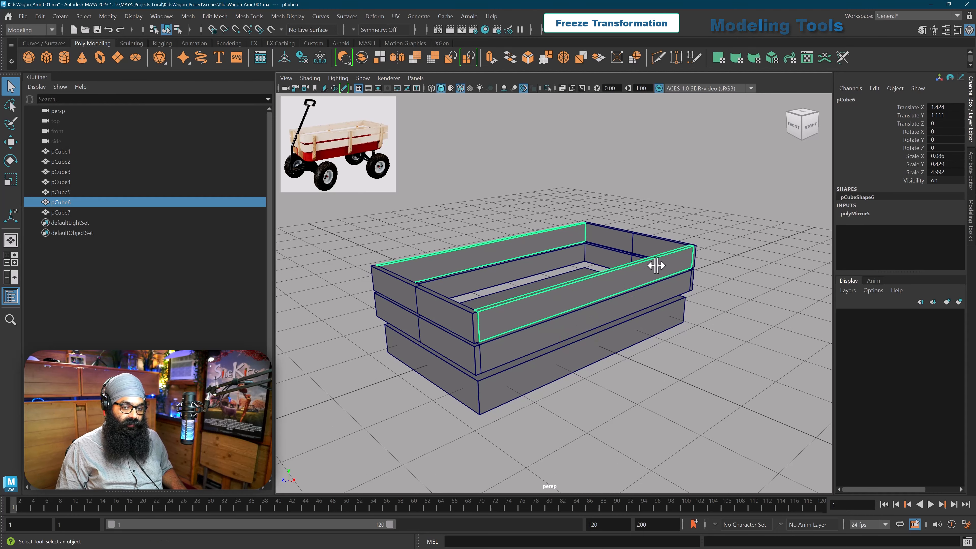
pyautogui.keyDown('alt'); pyautogui.moveTo(660, 262); pyautogui.dragTo(664, 270); pyautogui.keyUp('alt')
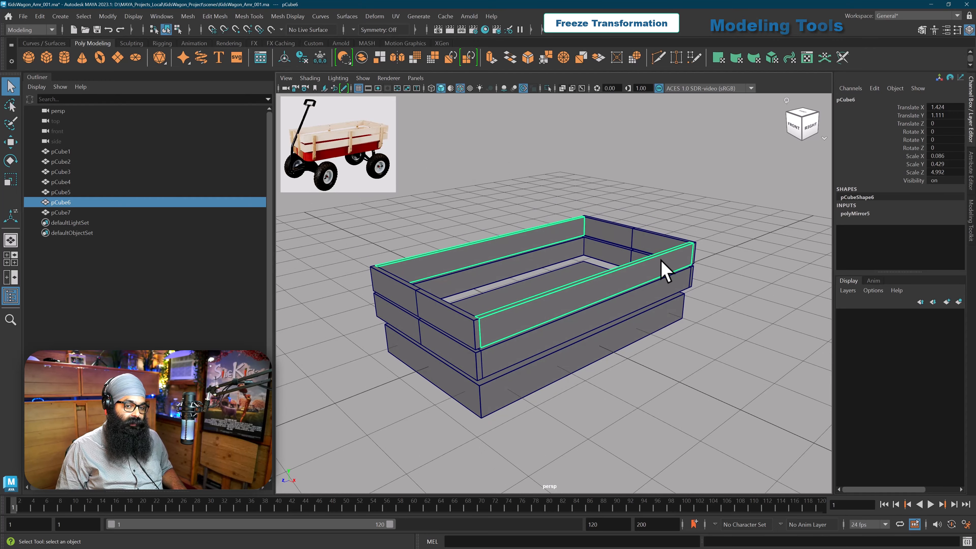
pyautogui.keyDown('alt'); pyautogui.moveTo(662, 268); pyautogui.dragTo(634, 332); pyautogui.keyUp('alt')
pyautogui.click(656, 356)
# Step: Freeze the transformations on all seven wagon box pieces, pCube1 to pCube7
pyautogui.click(590, 311)
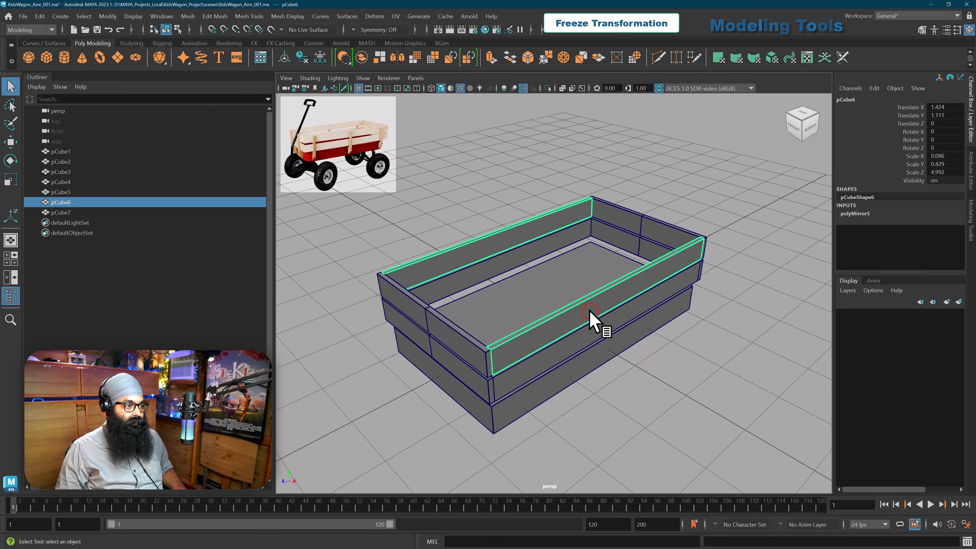
pyautogui.click(108, 16)
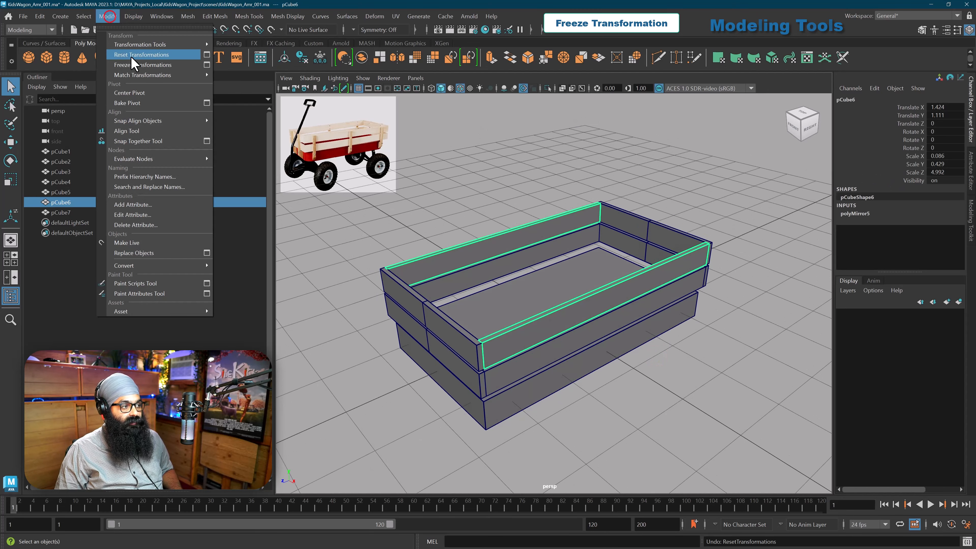
pyautogui.click(134, 65)
pyautogui.click(492, 202)
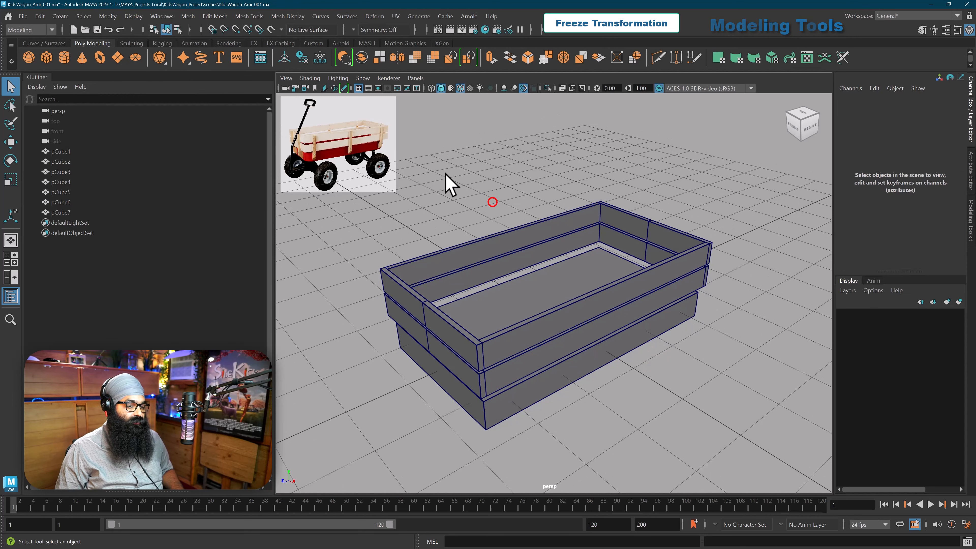
pyautogui.moveTo(421, 159); pyautogui.dragTo(759, 480)
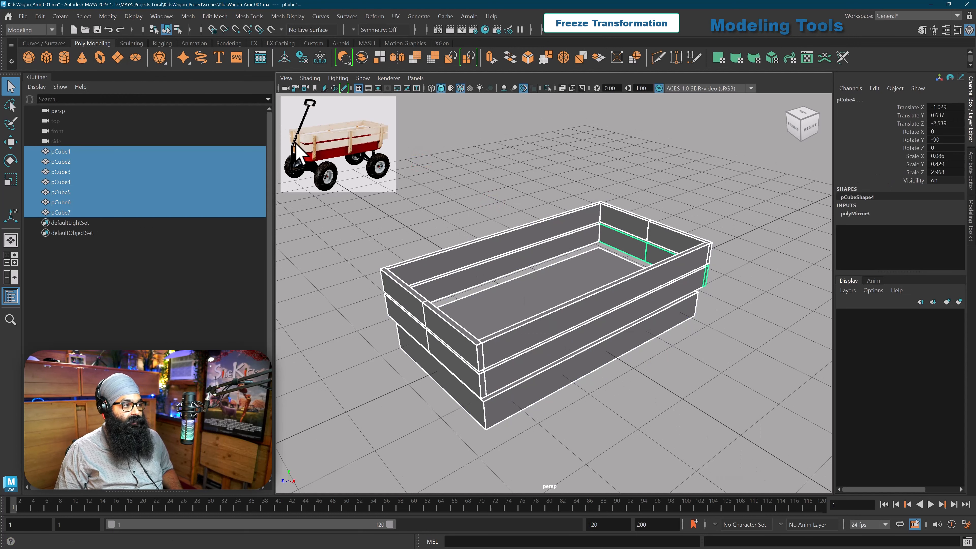
pyautogui.click(108, 16)
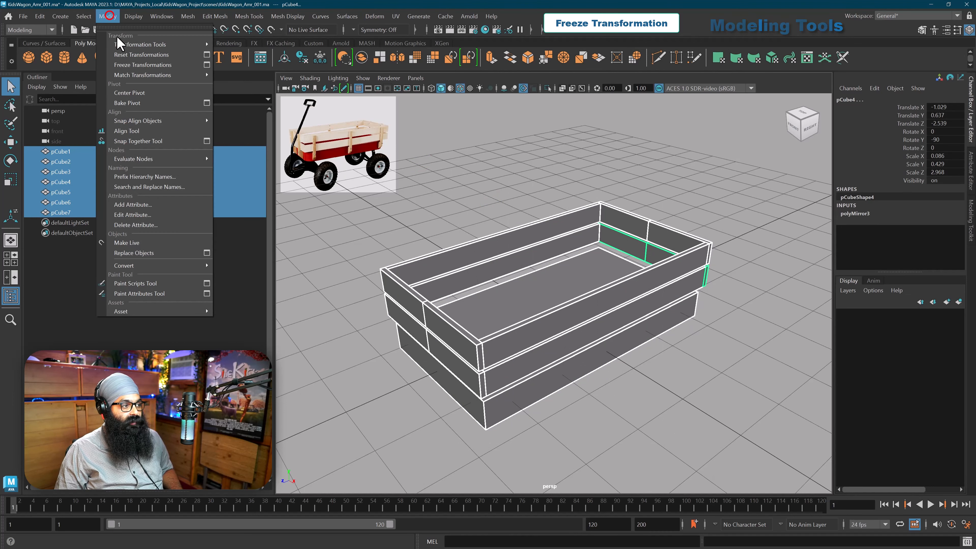
pyautogui.click(128, 65)
pyautogui.click(561, 183)
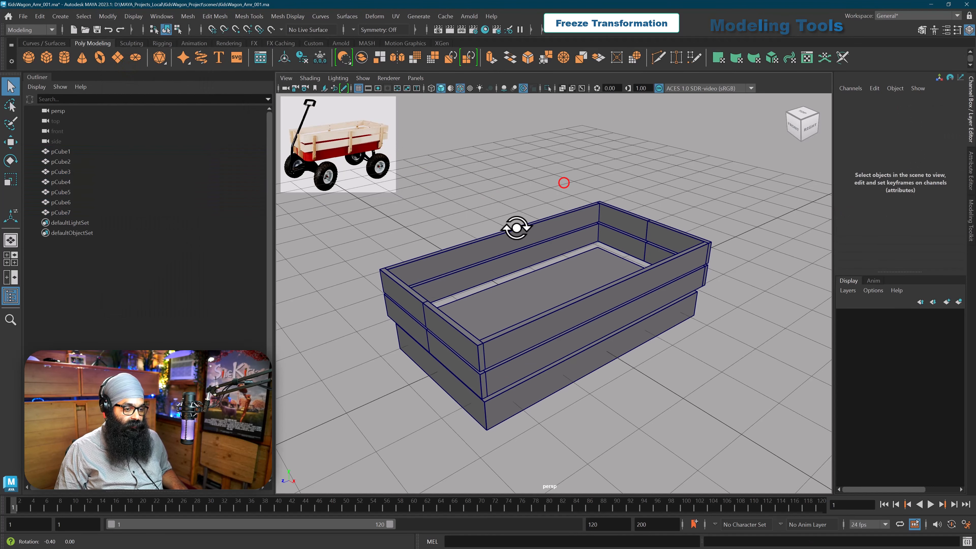
# Step: Check the frozen channel values and construction history inputs of the upper side boards, the base and the lower side boards
pyautogui.click(521, 236)
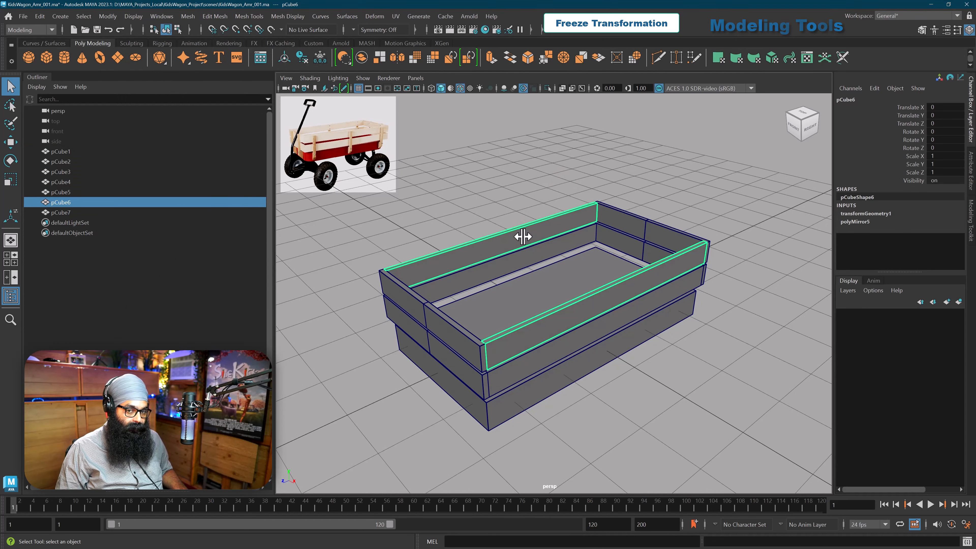
pyautogui.click(635, 322)
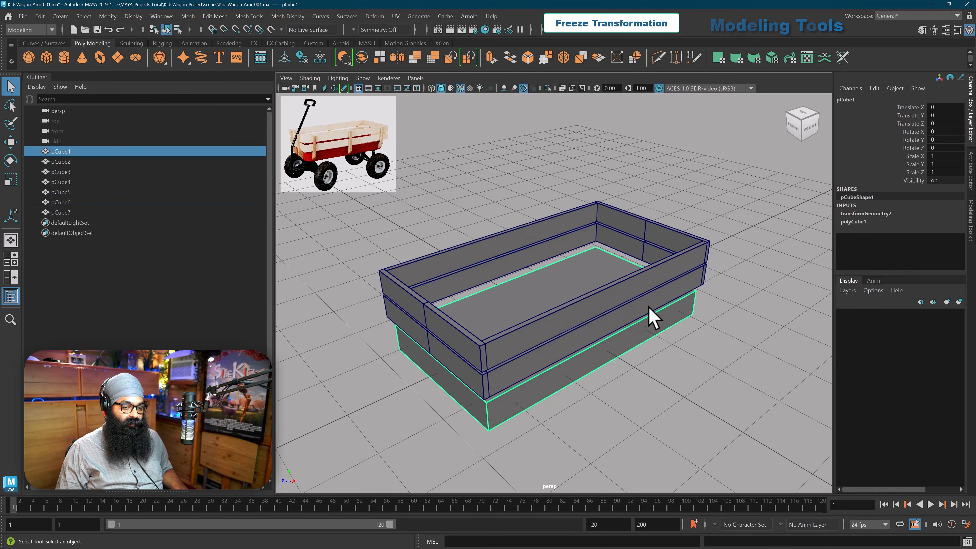
pyautogui.keyDown('alt'); pyautogui.moveTo(649, 307); pyautogui.dragTo(653, 306); pyautogui.keyUp('alt')
pyautogui.keyDown('alt'); pyautogui.moveTo(649, 305); pyautogui.dragTo(679, 271, button='middle'); pyautogui.keyUp('alt')
pyautogui.click(623, 341)
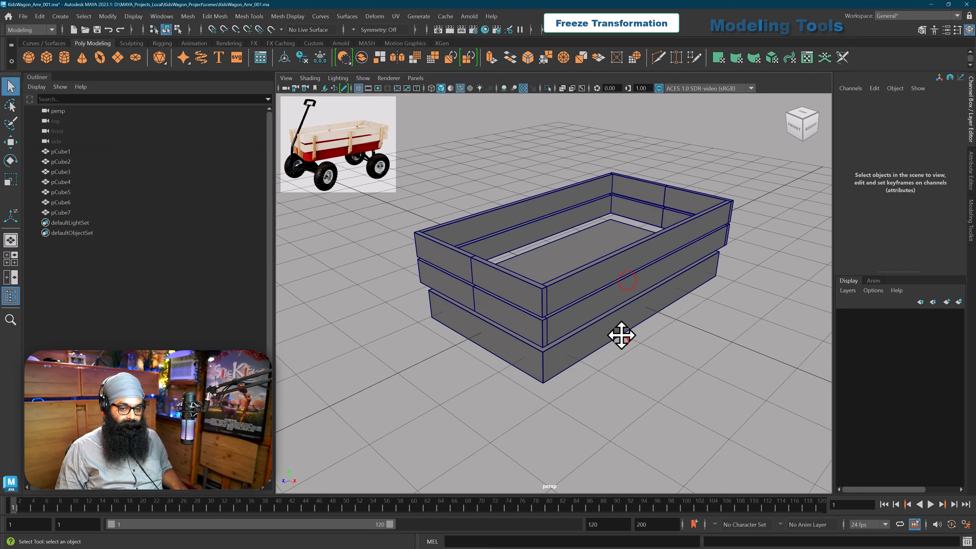
pyautogui.keyDown('alt'); pyautogui.moveTo(621, 335); pyautogui.dragTo(614, 321, button='middle'); pyautogui.keyUp('alt')
pyautogui.click(614, 321)
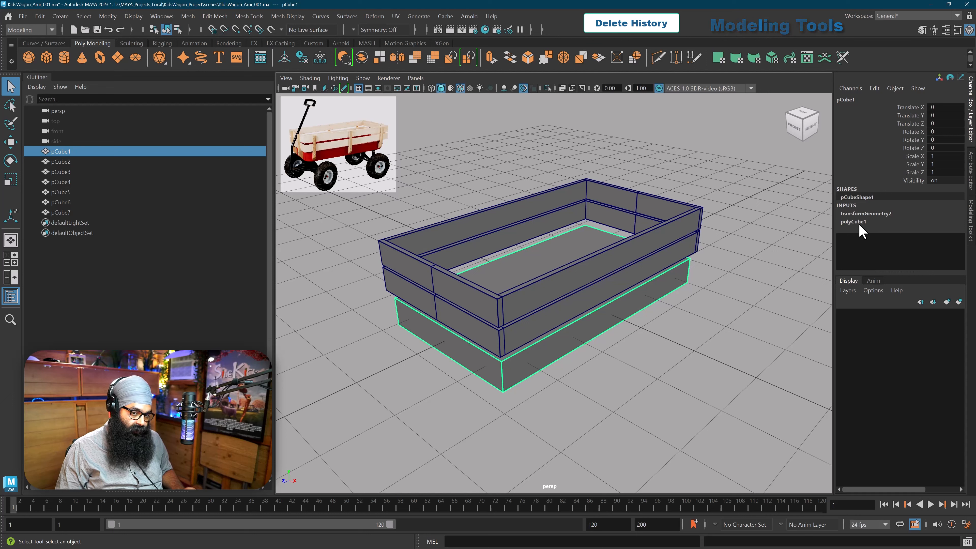
pyautogui.click(691, 246)
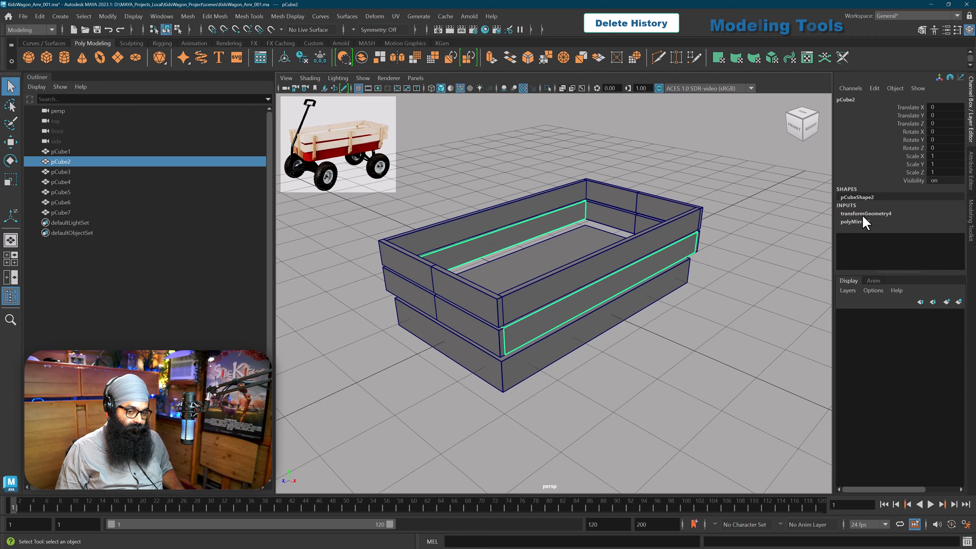
pyautogui.click(688, 295)
# Step: Delete the construction history of all seven wagon box pieces and clear the selection
pyautogui.moveTo(725, 170); pyautogui.dragTo(457, 412)
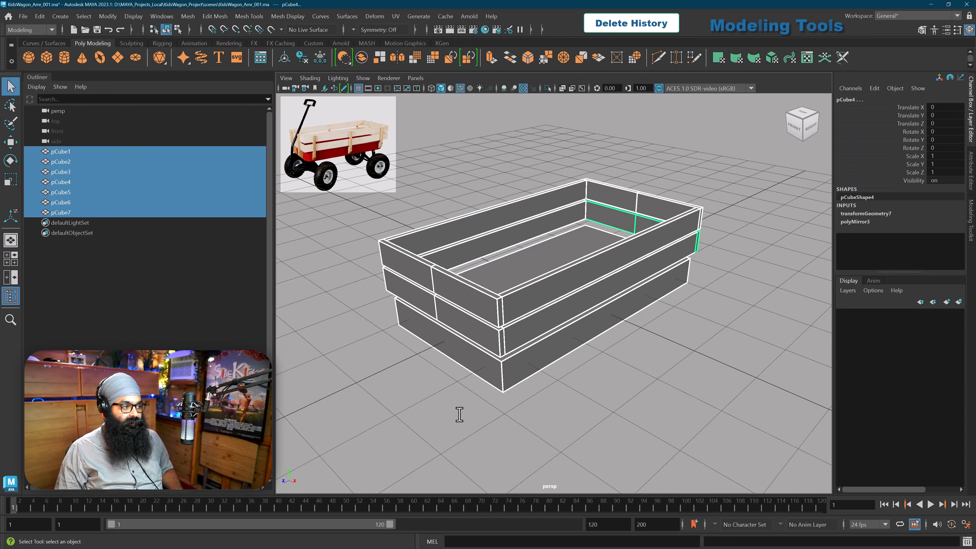
pyautogui.click(39, 16)
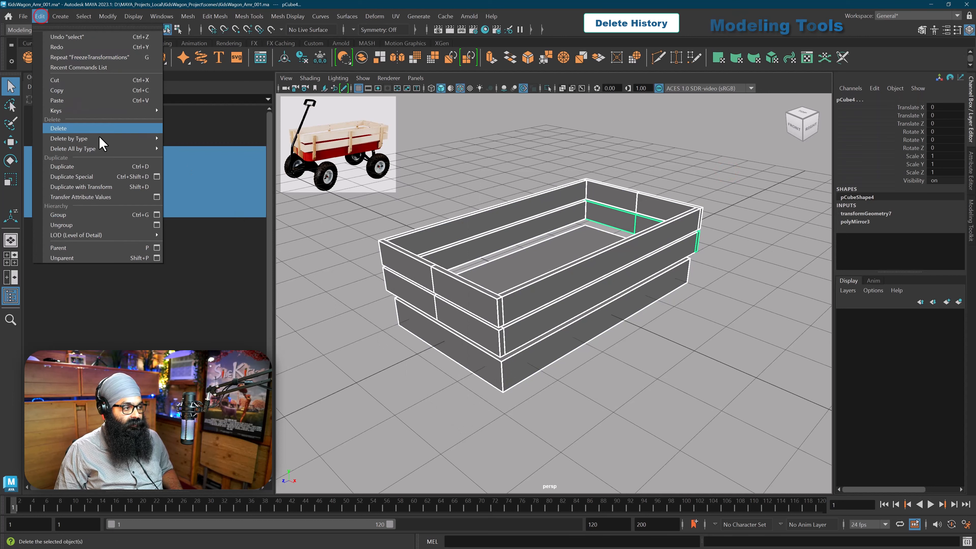
pyautogui.moveTo(99, 137)
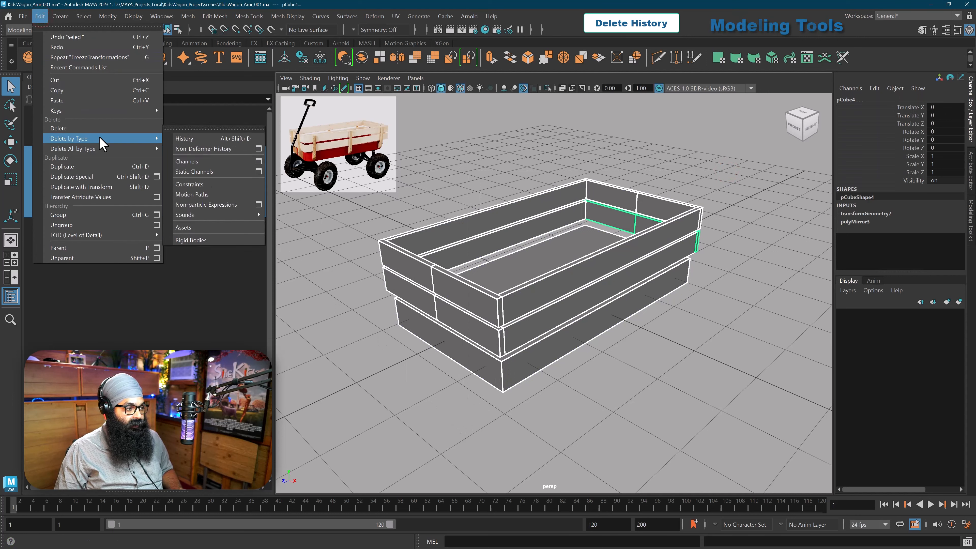
pyautogui.click(176, 140)
pyautogui.click(639, 388)
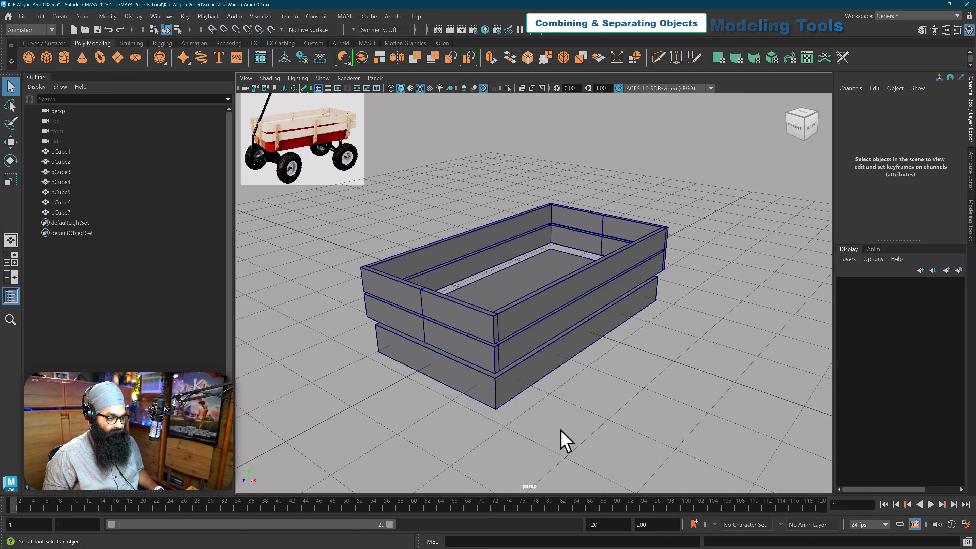
# Step: Select the upper side boards and examine how the separate pieces make up the wagon box from several angles
pyautogui.click(562, 304)
pyautogui.keyDown('alt'); pyautogui.moveTo(526, 299); pyautogui.dragTo(493, 273); pyautogui.keyUp('alt')
pyautogui.click(539, 350)
pyautogui.keyDown('alt'); pyautogui.moveTo(540, 350); pyautogui.dragTo(541, 320); pyautogui.keyUp('alt')
pyautogui.click(550, 307)
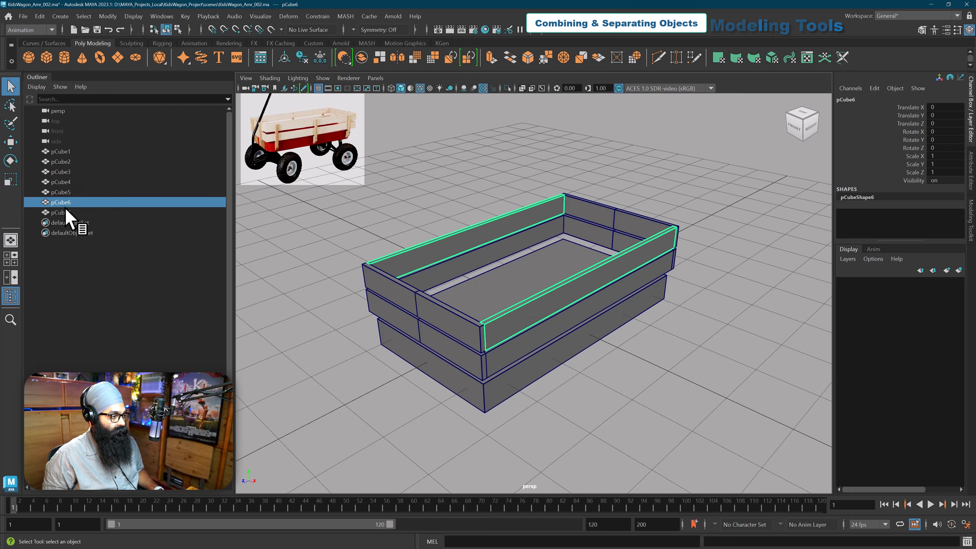
pyautogui.keyDown('alt'); pyautogui.moveTo(369, 319); pyautogui.dragTo(488, 294); pyautogui.keyUp('alt')
pyautogui.keyDown('alt'); pyautogui.moveTo(487, 293); pyautogui.dragTo(508, 286, button='middle'); pyautogui.keyUp('alt')
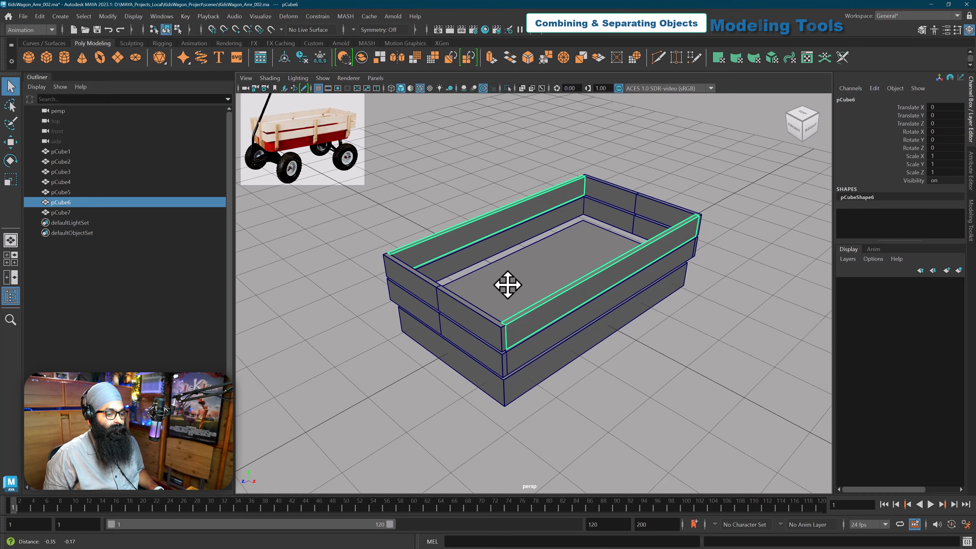
pyautogui.scroll(-1, 511, 285)
pyautogui.keyDown('alt'); pyautogui.moveTo(504, 294); pyautogui.dragTo(515, 301); pyautogui.keyUp('alt')
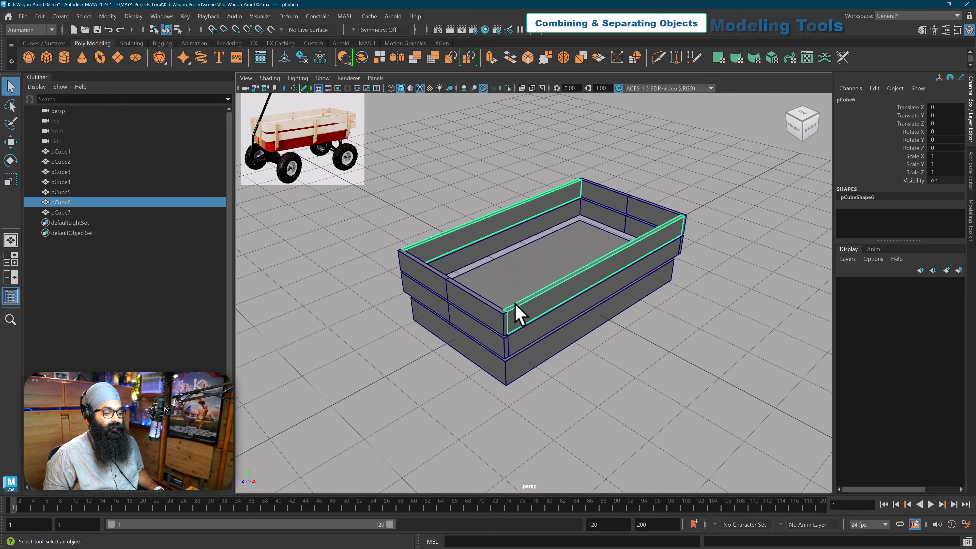
pyautogui.scroll(1, 516, 303)
pyautogui.keyDown('alt'); pyautogui.moveTo(517, 305); pyautogui.dragTo(503, 316, button='middle'); pyautogui.keyUp('alt')
pyautogui.keyDown('alt'); pyautogui.moveTo(504, 313); pyautogui.dragTo(505, 311); pyautogui.keyUp('alt')
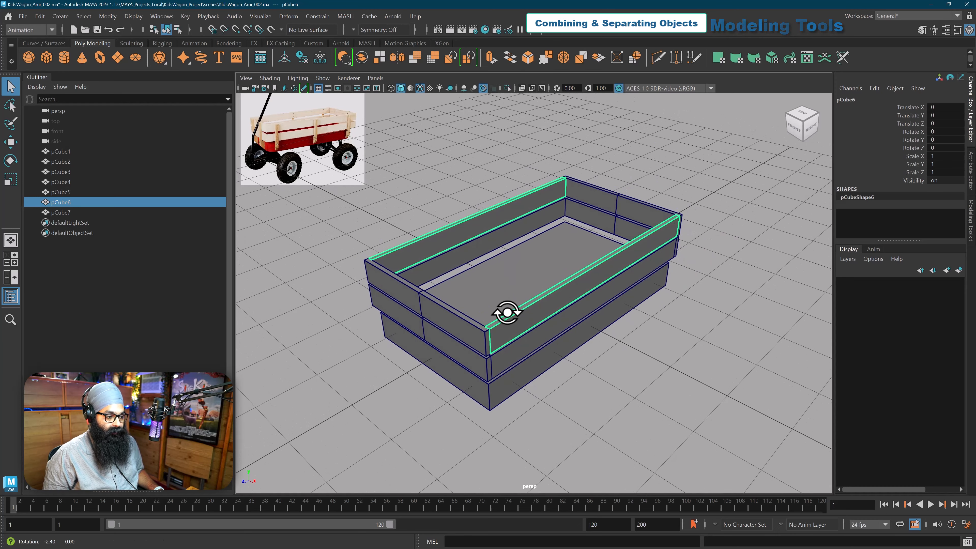
pyautogui.scroll(-1, 506, 312)
pyautogui.keyDown('alt'); pyautogui.moveTo(505, 313); pyautogui.dragTo(523, 299, button='middle'); pyautogui.keyUp('alt')
pyautogui.keyDown('alt'); pyautogui.moveTo(522, 308); pyautogui.dragTo(513, 296); pyautogui.keyUp('alt')
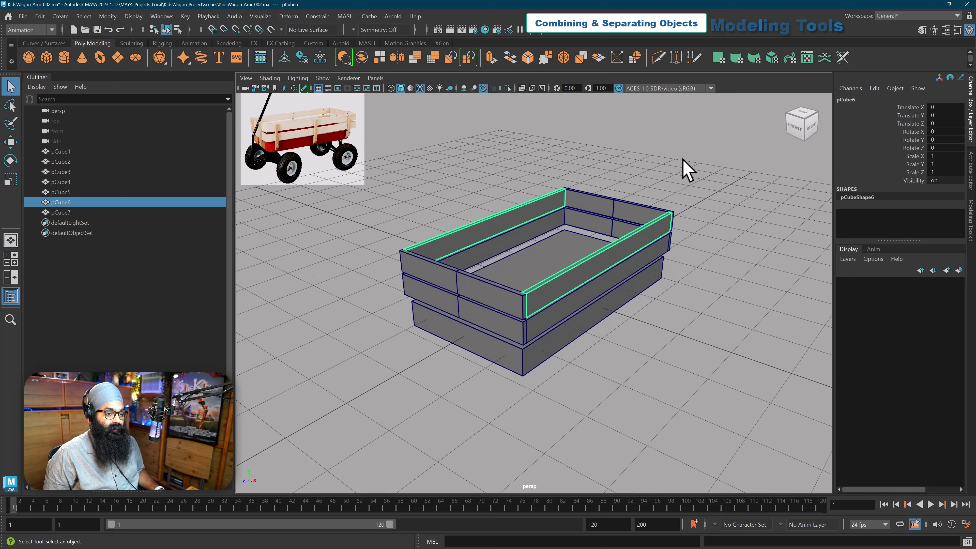
# Step: Activate the Modeling command set and combine all seven wagon box pieces into a single mesh
pyautogui.moveTo(683, 161); pyautogui.dragTo(417, 396)
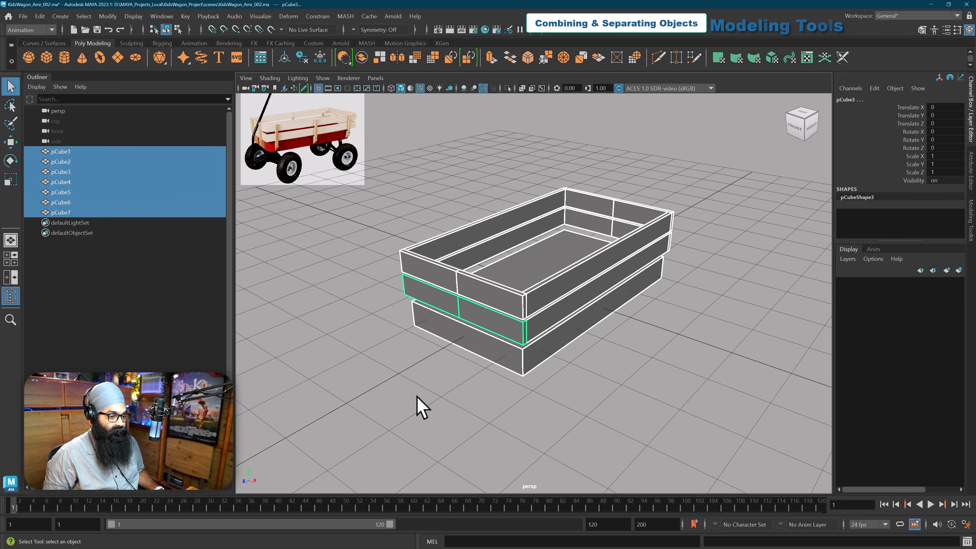
pyautogui.click(31, 31)
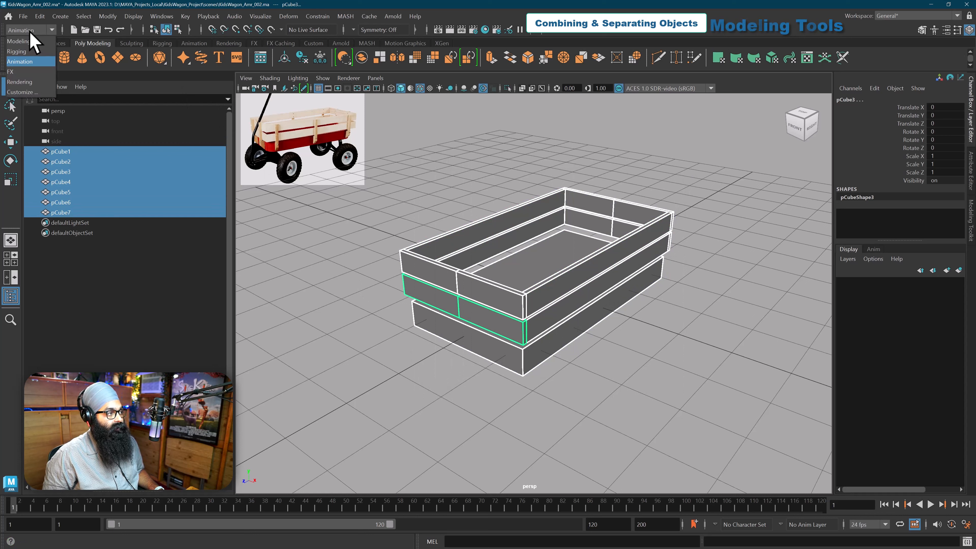
pyautogui.click(20, 41)
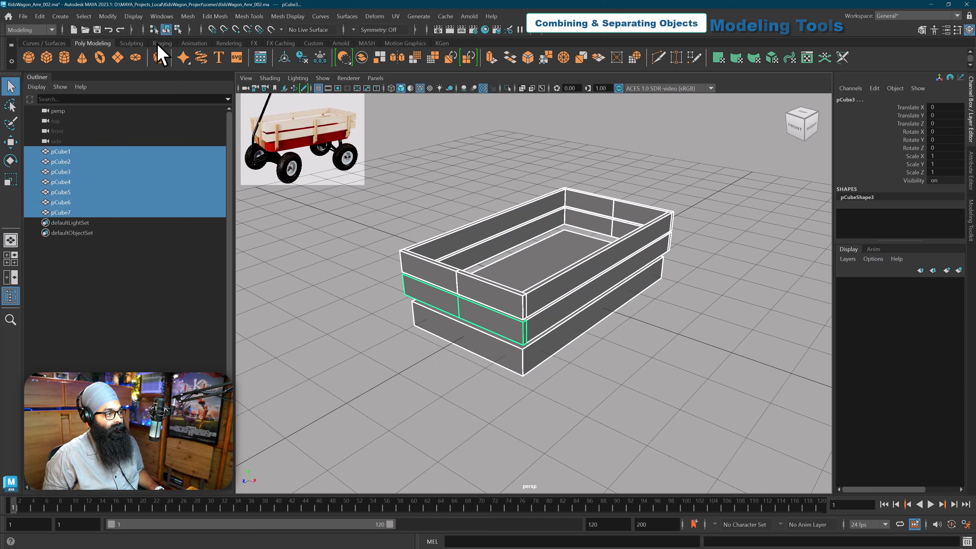
pyautogui.click(188, 16)
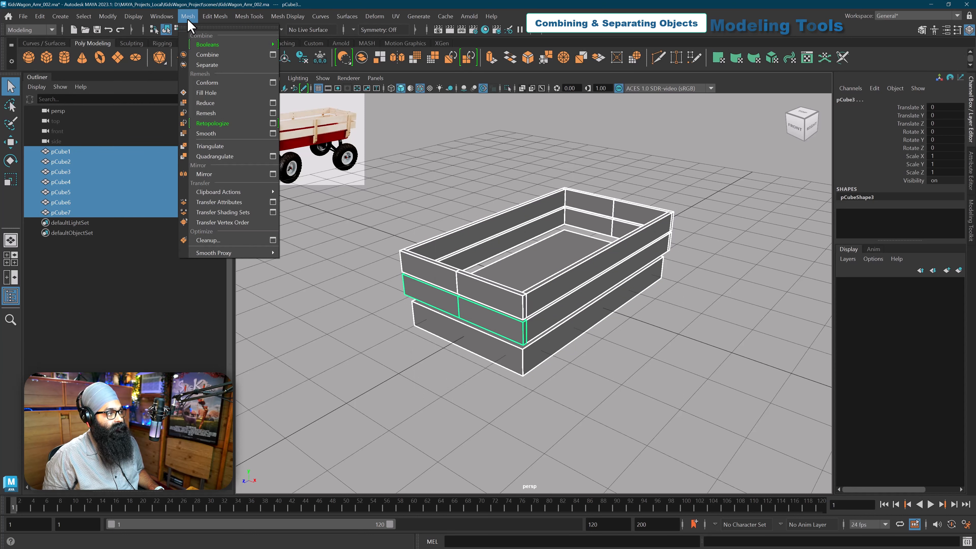
pyautogui.click(208, 55)
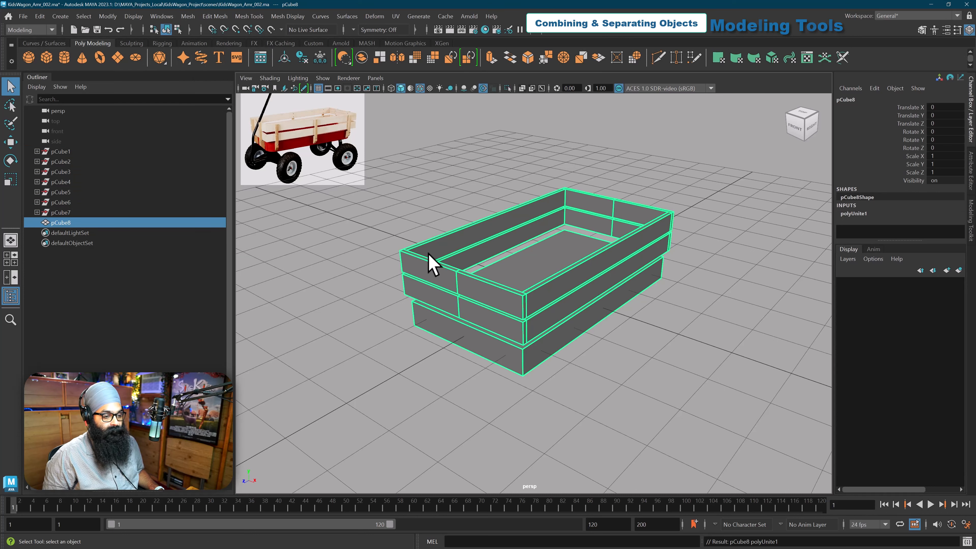
# Step: Deselect and reselect the combined wagon box to check that all its boards belong to one object
pyautogui.keyDown('alt'); pyautogui.moveTo(359, 293); pyautogui.dragTo(363, 293); pyautogui.keyUp('alt')
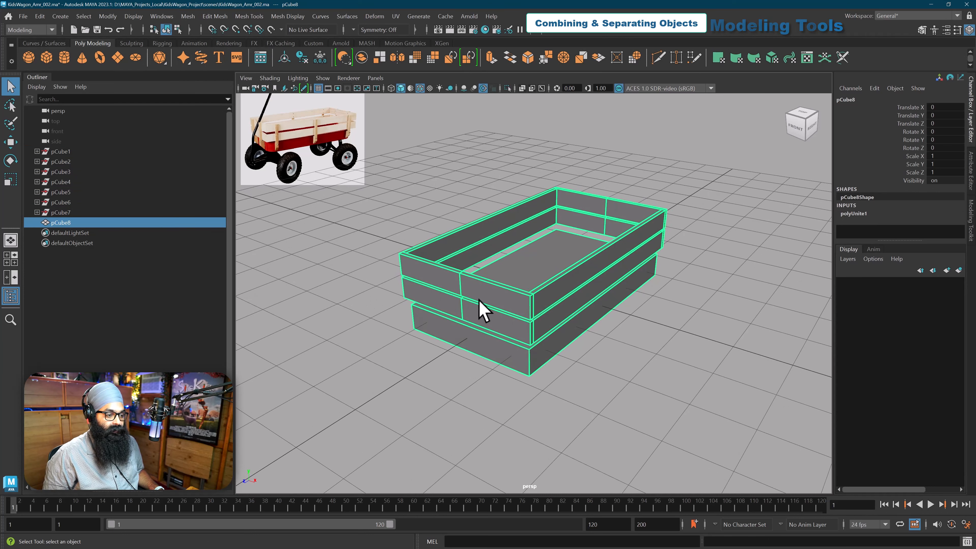
pyautogui.click(610, 380)
pyautogui.click(559, 323)
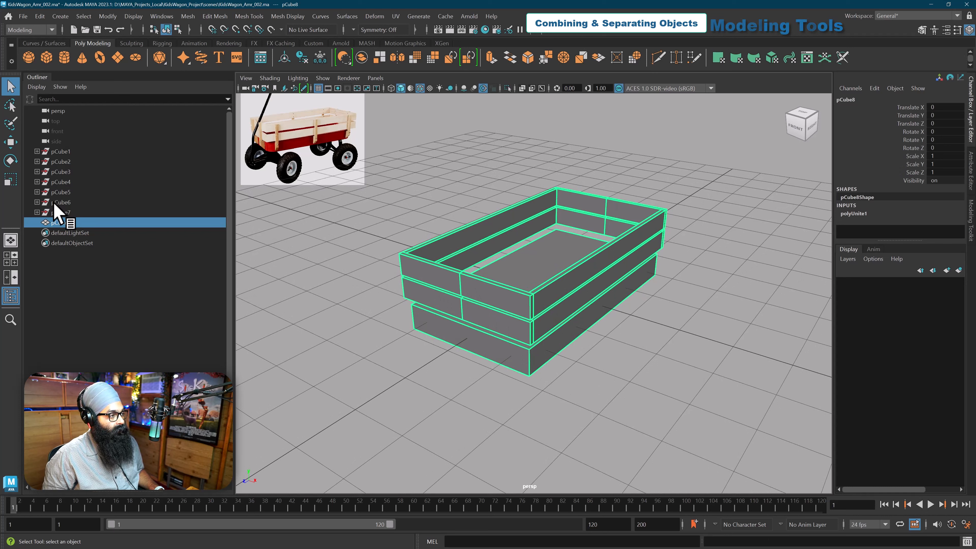
pyautogui.keyDown('alt'); pyautogui.moveTo(429, 270); pyautogui.dragTo(425, 268, button='middle'); pyautogui.keyUp('alt')
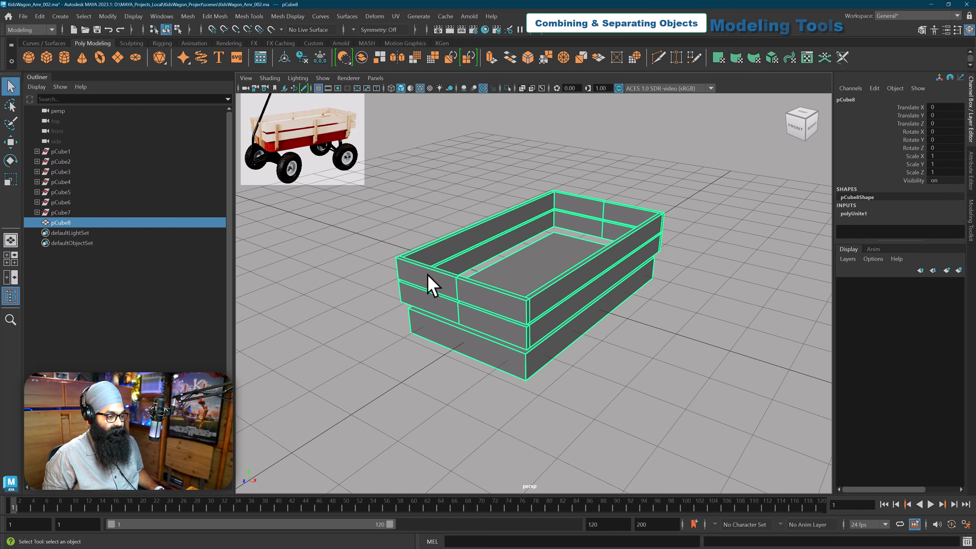
# Step: Delete the construction history so only the combined wagon box mesh remains in the scene, then reselect the mesh
pyautogui.click(39, 16)
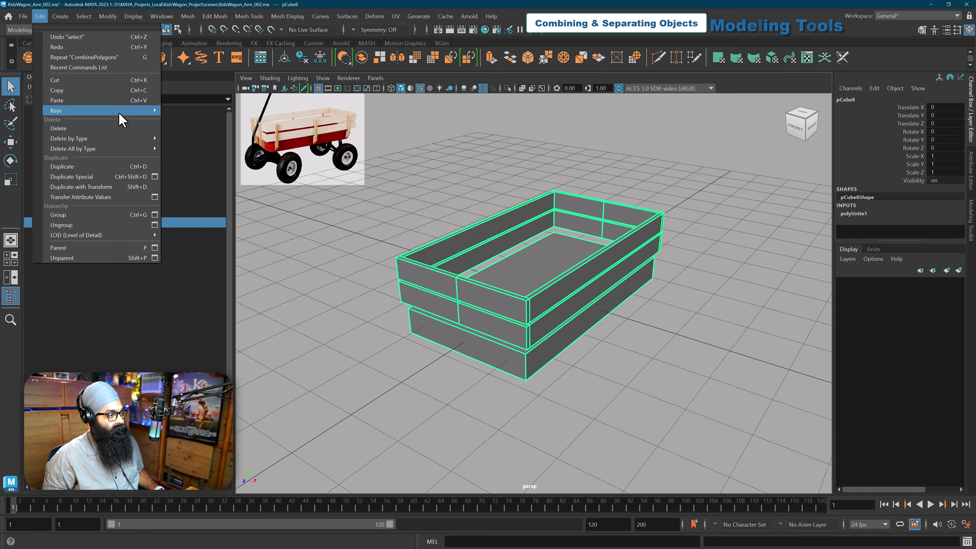
pyautogui.moveTo(121, 138)
pyautogui.click(174, 146)
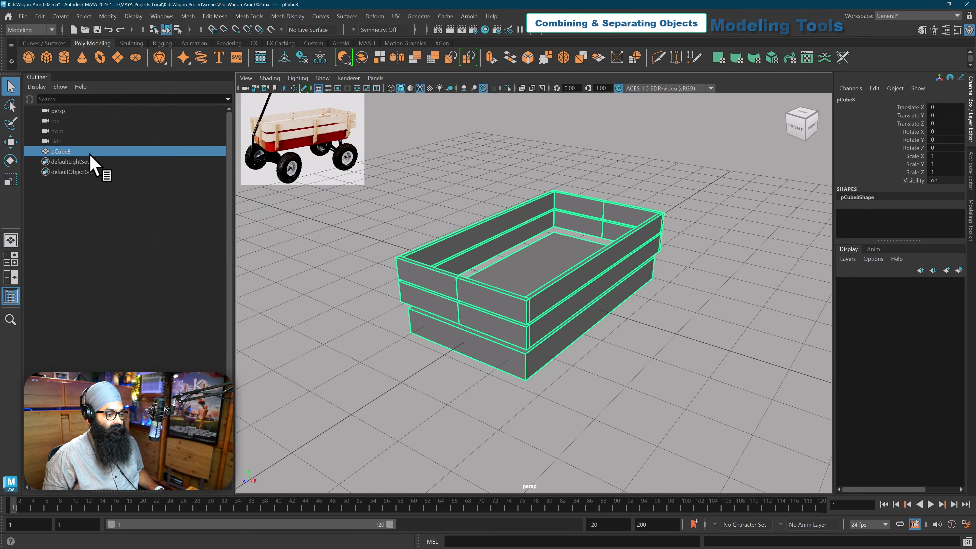
pyautogui.click(138, 224)
pyautogui.click(69, 151)
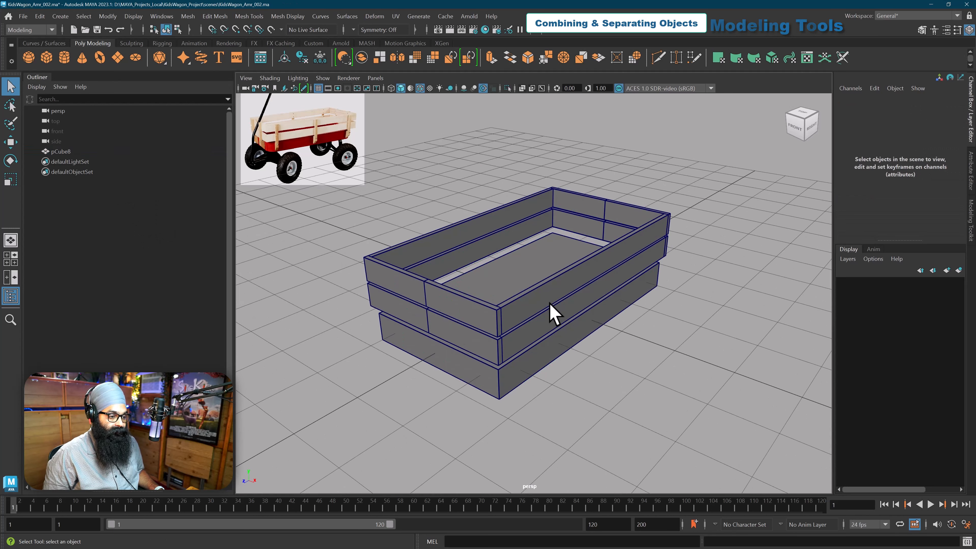
# Step: Separate the combined wagon box mesh back into its individual boards
pyautogui.click(551, 314)
pyautogui.click(188, 16)
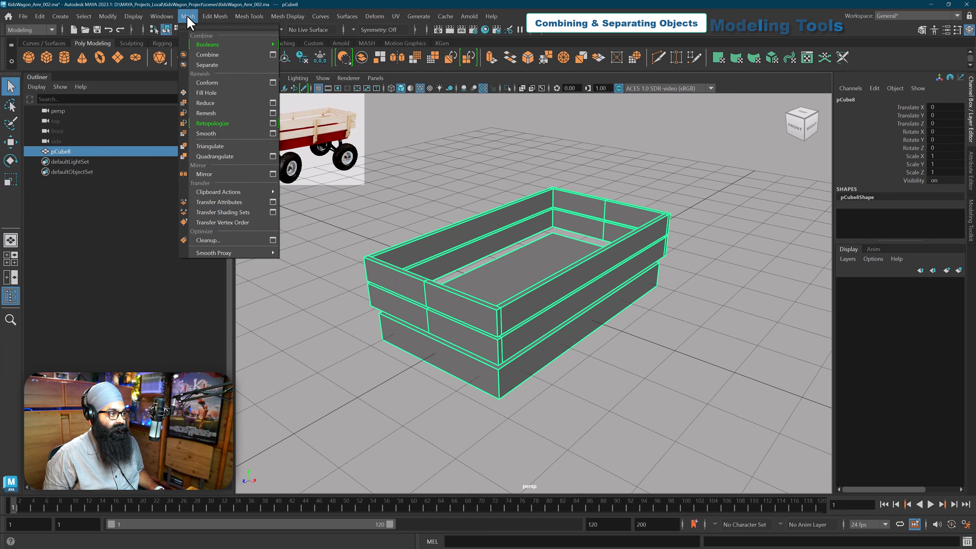
pyautogui.click(206, 65)
pyautogui.keyDown('alt'); pyautogui.moveTo(407, 207); pyautogui.dragTo(498, 253); pyautogui.keyUp('alt')
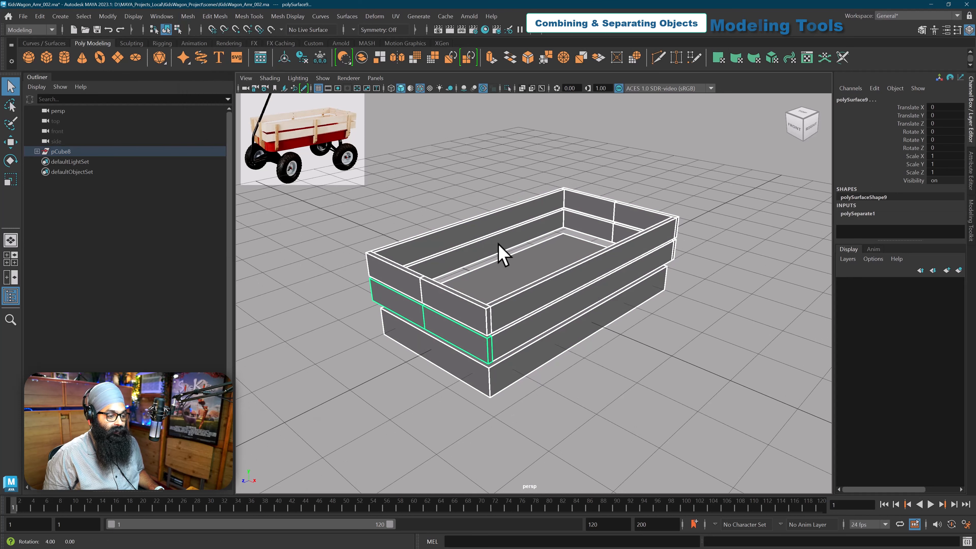
# Step: Select individual upper boards with the Move tool to examine where their pivots sit, undoing any movement
pyautogui.click(557, 304)
pyautogui.press('w')
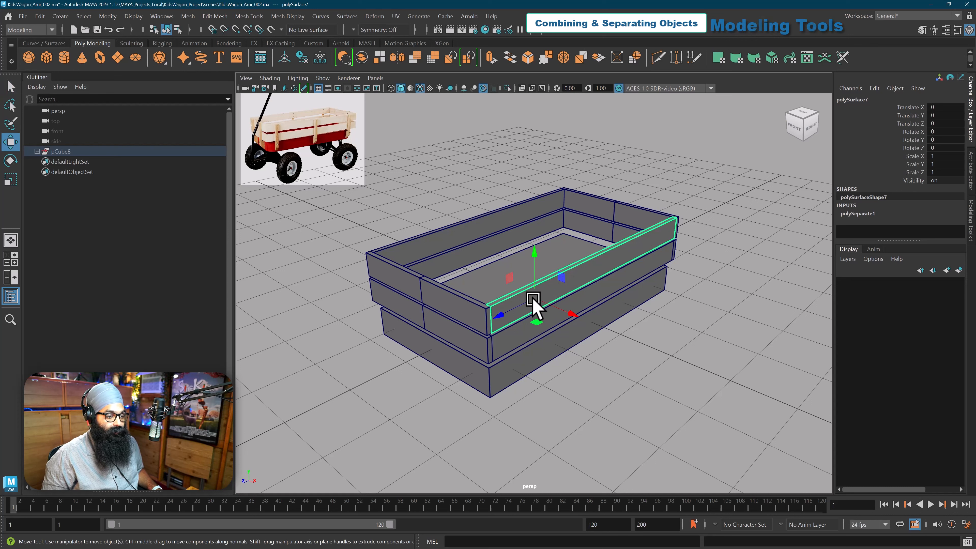
pyautogui.moveTo(533, 299)
pyautogui.mouseDown()
pyautogui.moveTo(529, 247)
pyautogui.moveTo(544, 251)
pyautogui.moveTo(501, 266)
pyautogui.moveTo(534, 265)
pyautogui.moveTo(513, 251)
pyautogui.moveTo(538, 277)
pyautogui.moveTo(550, 271)
pyautogui.moveTo(537, 262)
pyautogui.moveTo(542, 283)
pyautogui.moveTo(530, 290)
pyautogui.moveTo(544, 294)
pyautogui.moveTo(531, 277)
pyautogui.moveTo(533, 246)
pyautogui.moveTo(551, 266)
pyautogui.moveTo(526, 298)
pyautogui.moveTo(534, 304)
pyautogui.mouseUp()
pyautogui.hotkey('ctrl', 'z')
pyautogui.click(491, 255)
pyautogui.hotkey('ctrl', 'z')
pyautogui.scroll(-3, 533, 268)
pyautogui.hotkey('ctrl', 'z')
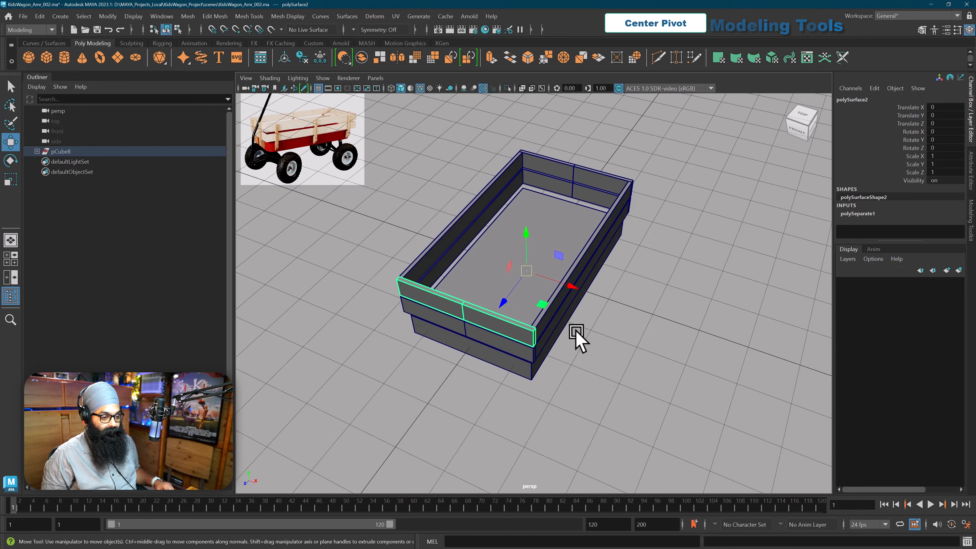
# Step: Center the pivot of the upper long side board polySurface7
pyautogui.keyDown('alt'); pyautogui.moveTo(577, 338); pyautogui.dragTo(599, 279); pyautogui.keyUp('alt')
pyautogui.click(599, 279)
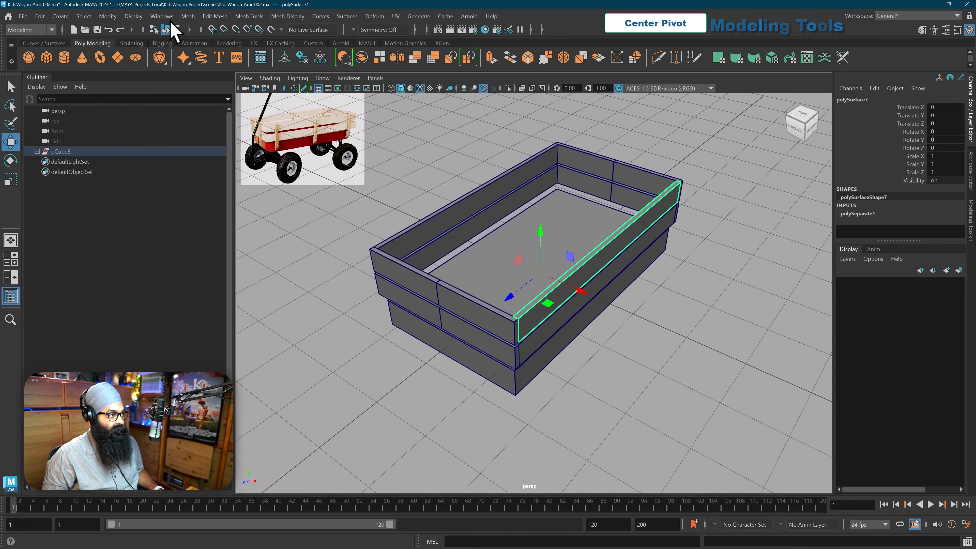
pyautogui.click(107, 16)
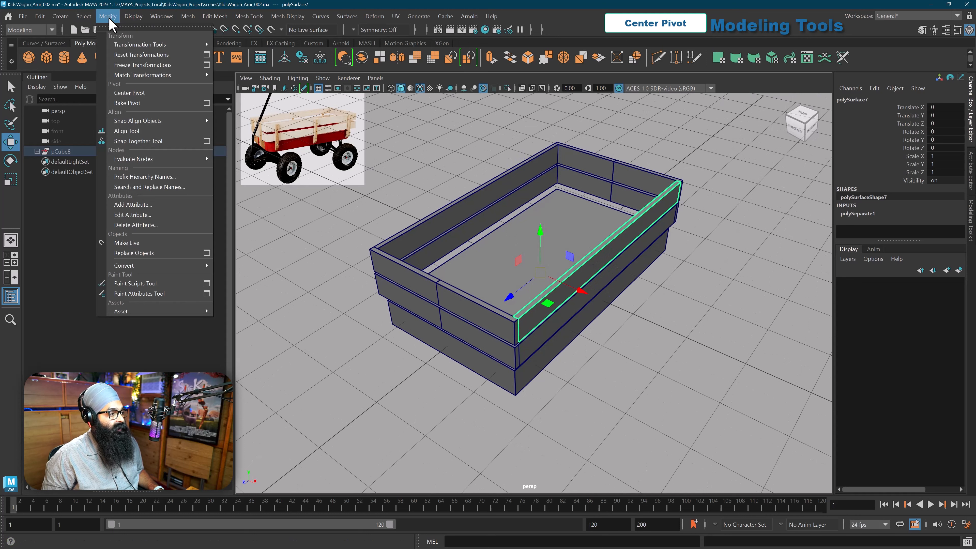
pyautogui.click(133, 93)
pyautogui.keyDown('alt'); pyautogui.moveTo(620, 262); pyautogui.dragTo(565, 274); pyautogui.keyUp('alt')
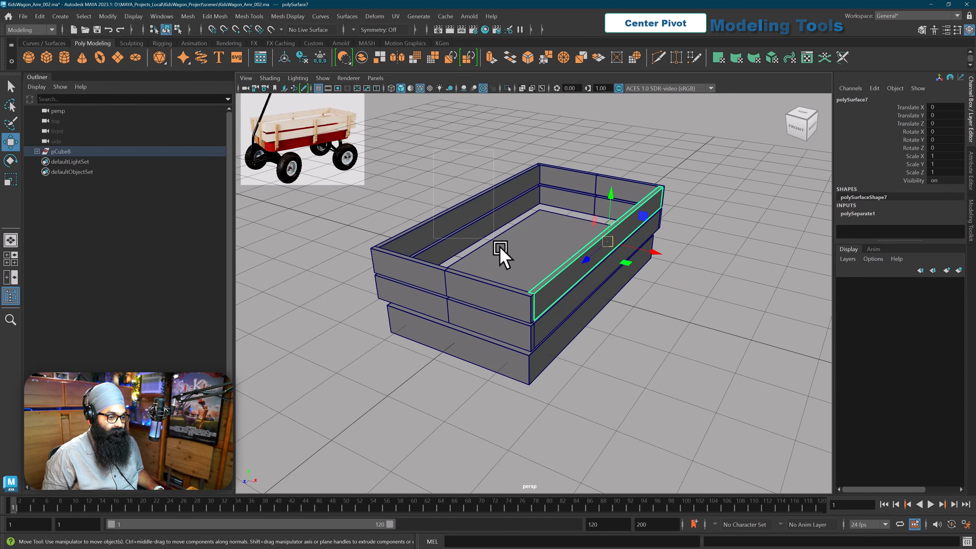
# Step: Select all the separated wagon box pieces and center their pivots
pyautogui.moveTo(644, 407); pyautogui.dragTo(247, 173)
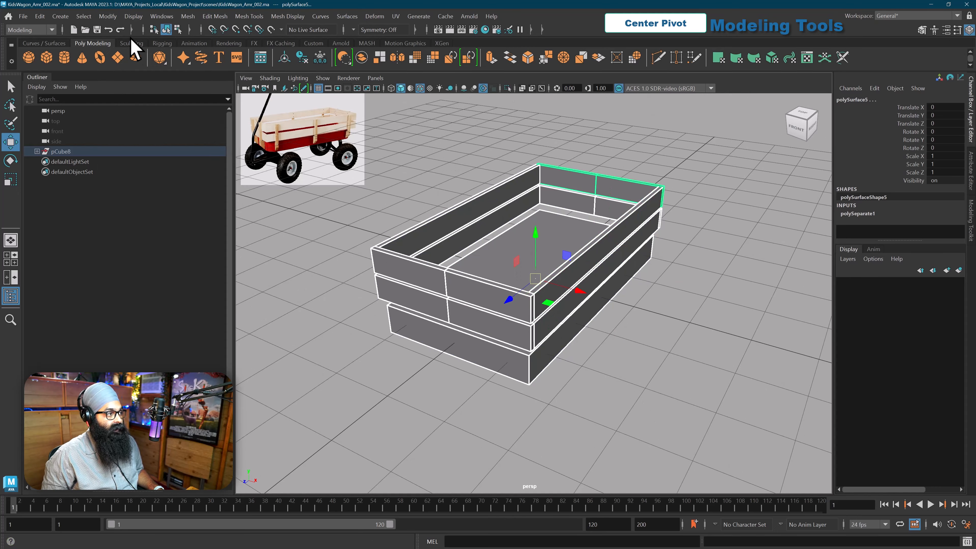
pyautogui.click(108, 17)
pyautogui.click(124, 95)
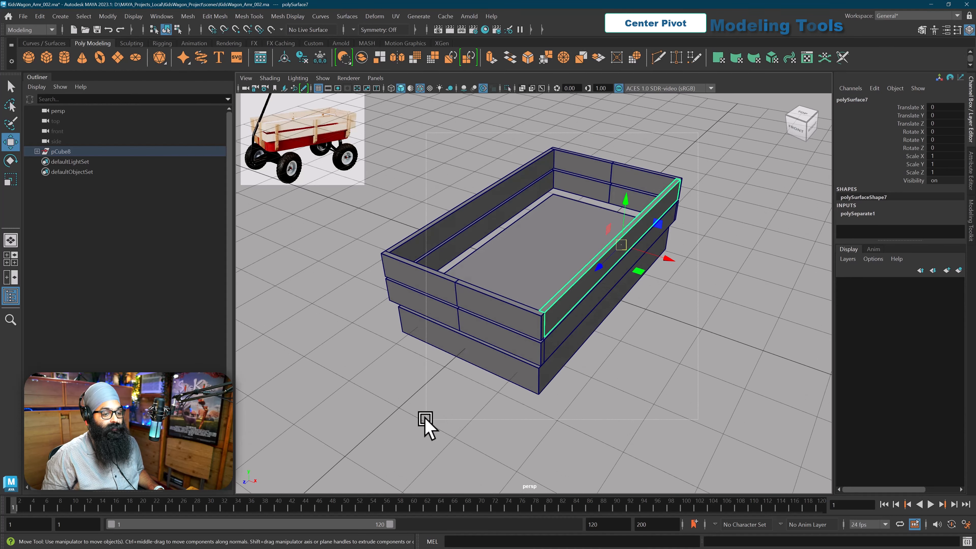
# Step: Delete the construction history of all the separated wagon box pieces and reselect the upper long side board
pyautogui.click(40, 16)
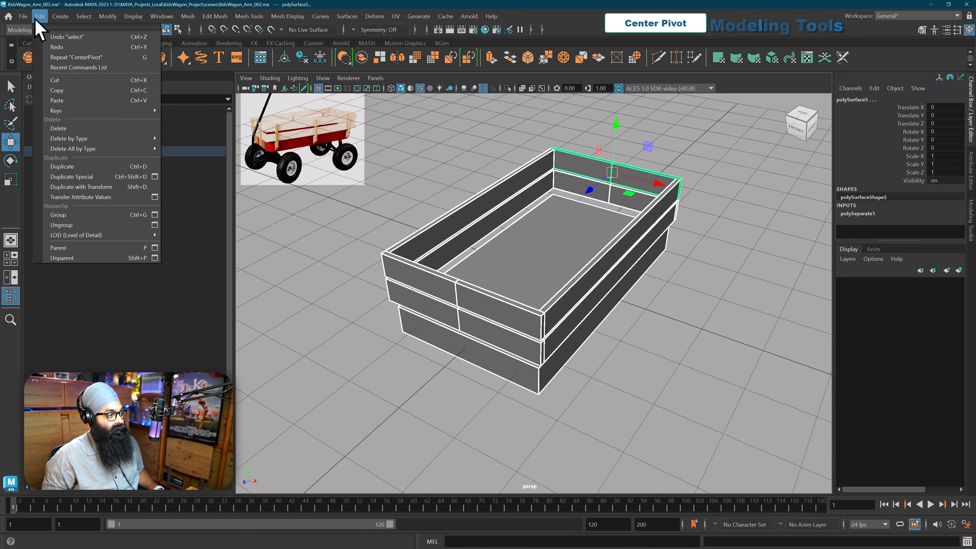
pyautogui.moveTo(137, 139)
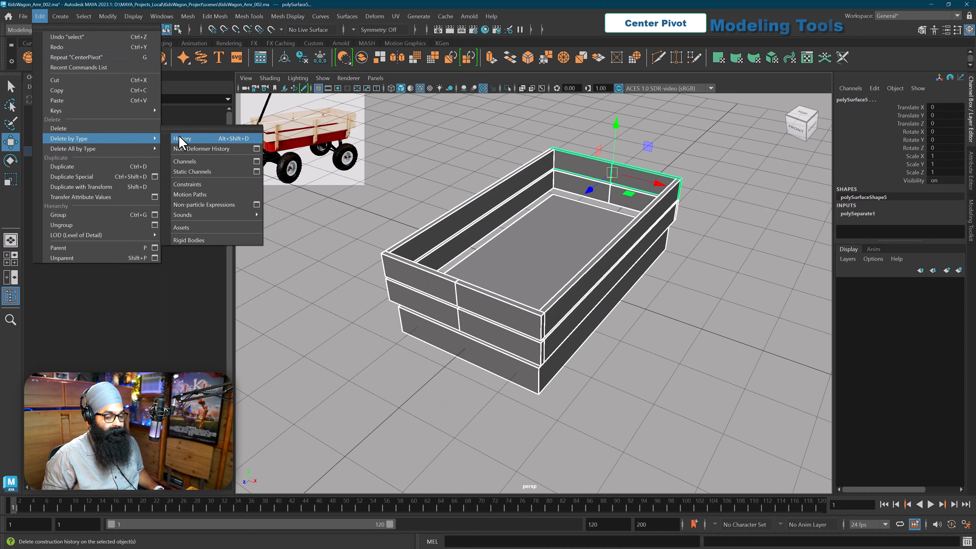
pyautogui.click(180, 140)
pyautogui.click(697, 318)
pyautogui.keyDown('alt'); pyautogui.moveTo(662, 335); pyautogui.dragTo(649, 309); pyautogui.keyUp('alt')
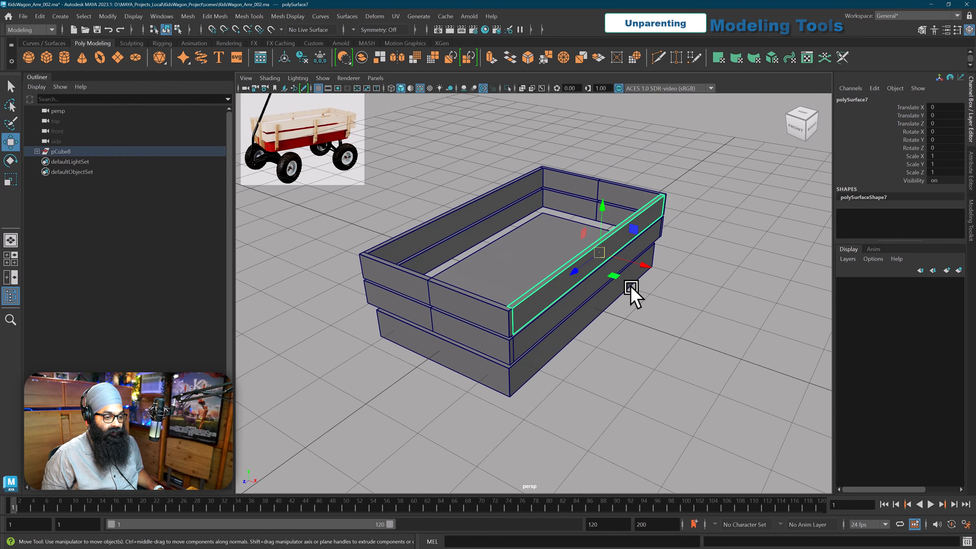
pyautogui.keyDown('alt'); pyautogui.moveTo(631, 287); pyautogui.dragTo(650, 282, button='middle'); pyautogui.keyUp('alt')
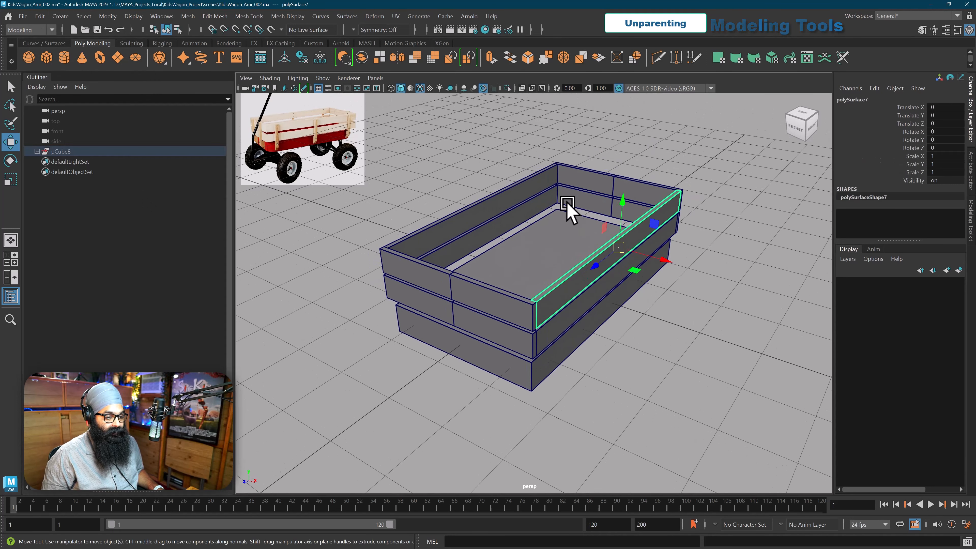
# Step: Expand the pCube8 group and select the parent and its child surfaces in turn to examine the hierarchy
pyautogui.click(37, 151)
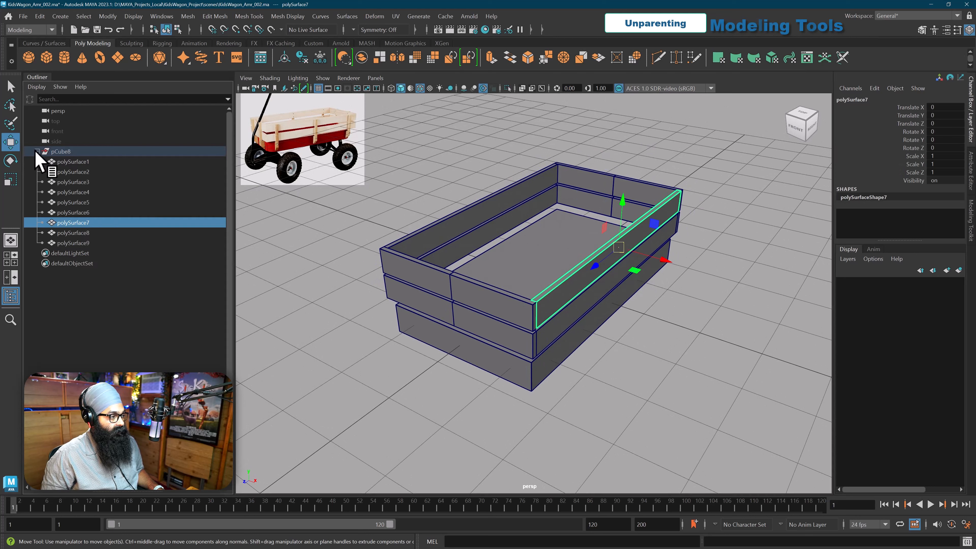
pyautogui.click(67, 152)
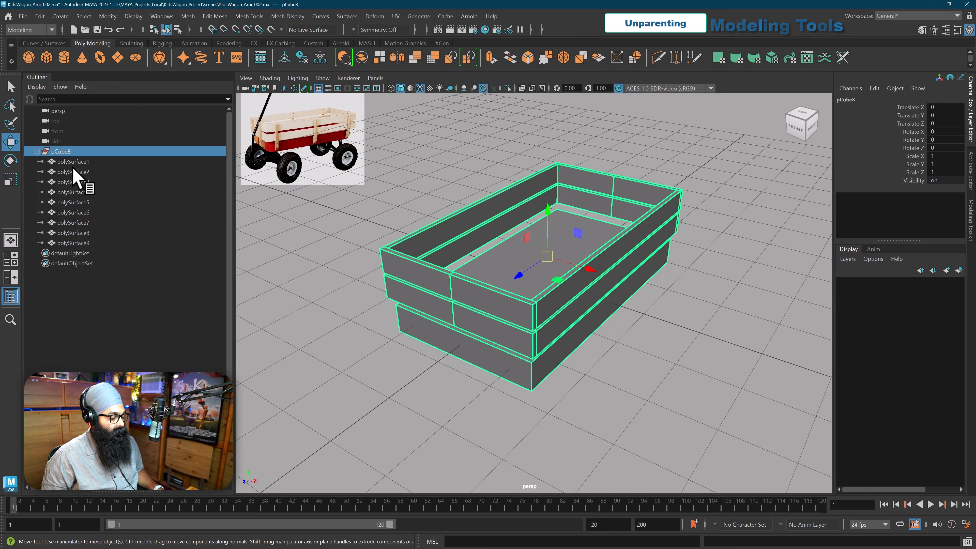
pyautogui.click(36, 151)
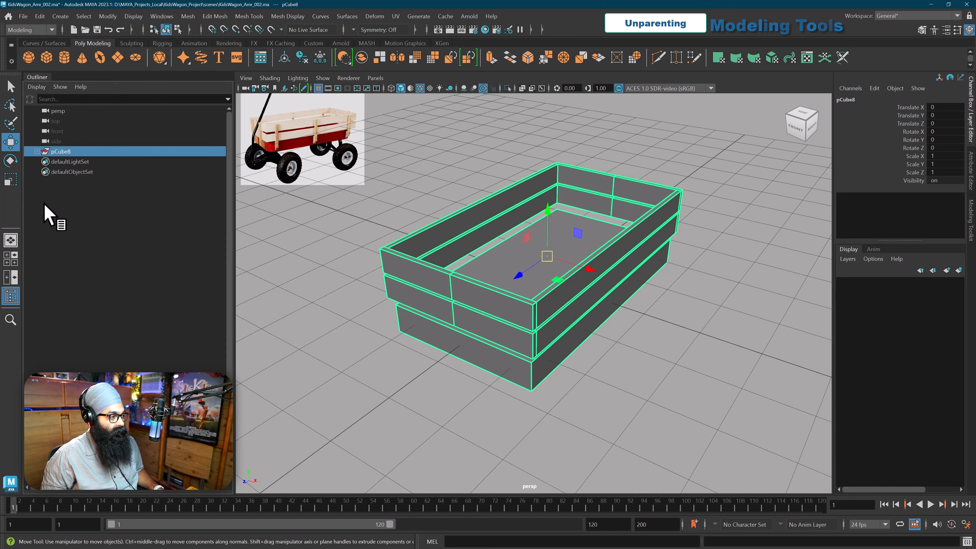
pyautogui.click(37, 150)
pyautogui.click(65, 172)
pyautogui.click(66, 182)
pyautogui.click(65, 192)
pyautogui.click(69, 202)
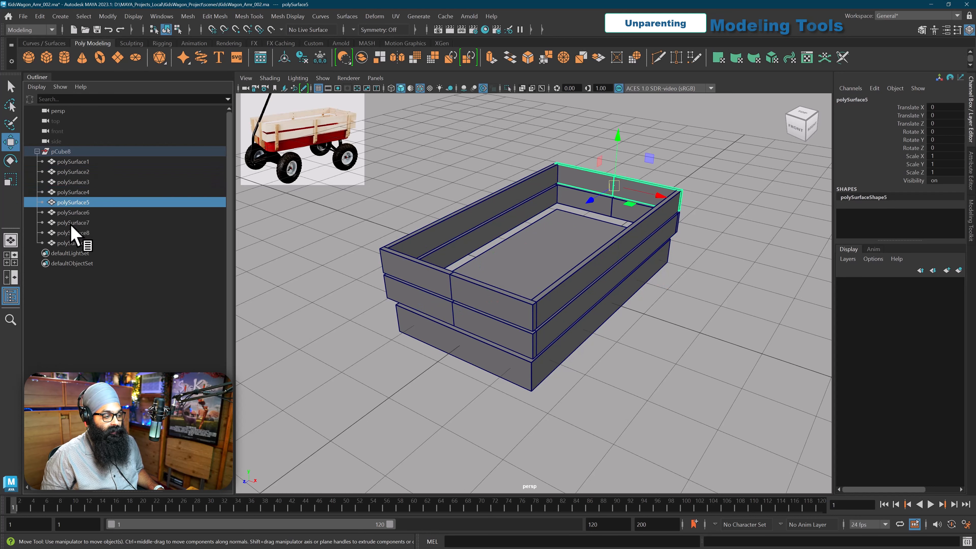
pyautogui.click(71, 233)
pyautogui.click(70, 242)
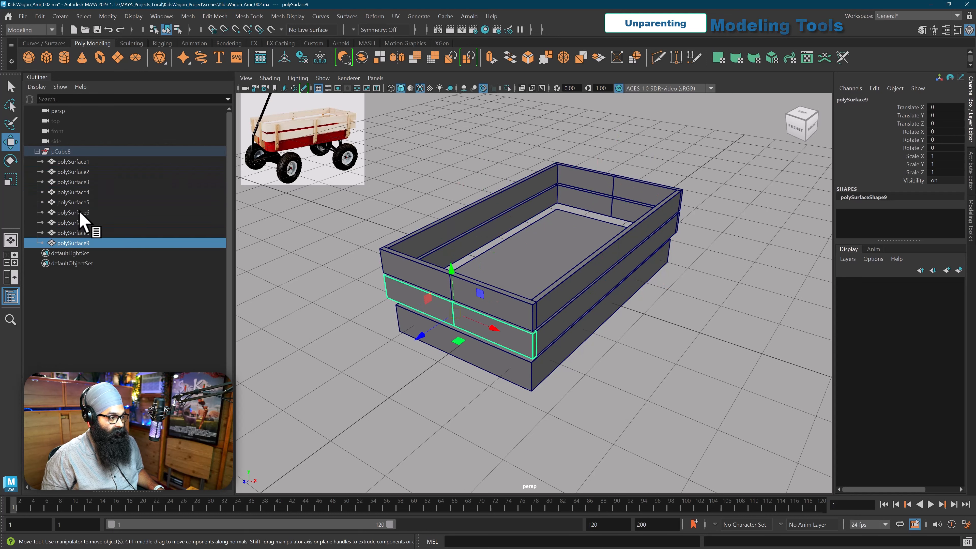
pyautogui.click(66, 161)
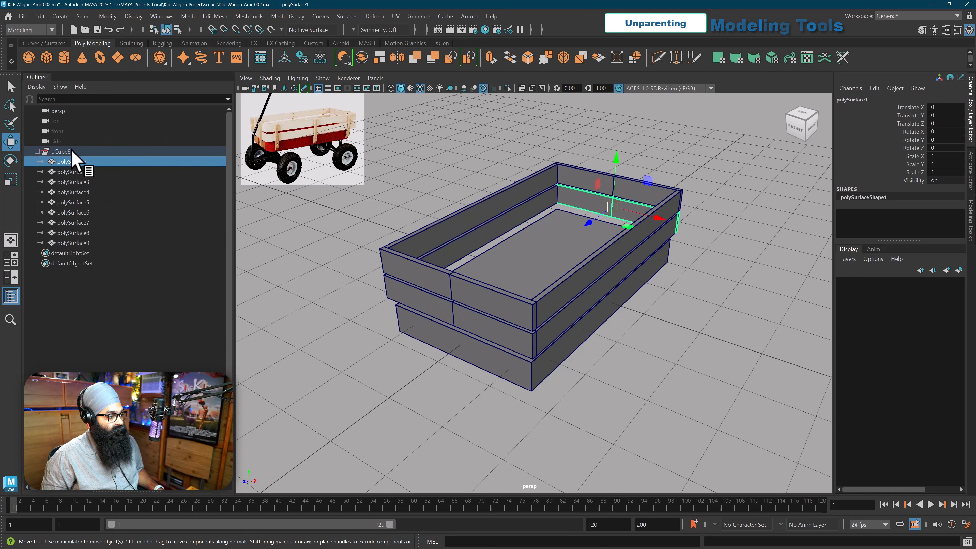
pyautogui.moveTo(63, 156); pyautogui.dragTo(79, 163, button='middle')
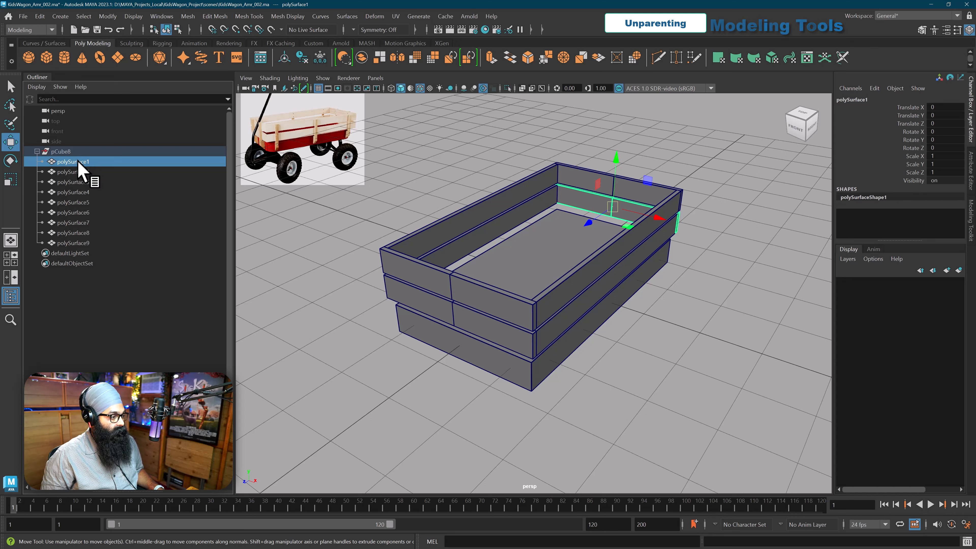
# Step: Add polySurface2 through polySurface5 to the selection one at a time
pyautogui.keyDown('ctrl'); pyautogui.click(82, 173); pyautogui.keyUp('ctrl')
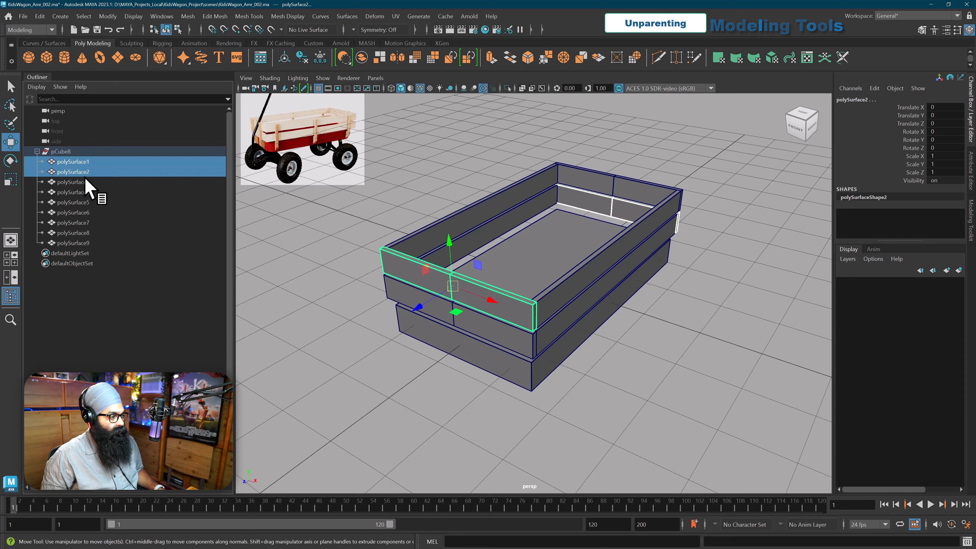
pyautogui.keyDown('ctrl'); pyautogui.click(85, 178); pyautogui.keyUp('ctrl')
pyautogui.keyDown('ctrl'); pyautogui.click(82, 188); pyautogui.keyUp('ctrl')
pyautogui.keyDown('ctrl'); pyautogui.click(81, 199); pyautogui.keyUp('ctrl')
pyautogui.keyDown('ctrl'); pyautogui.click(80, 210); pyautogui.keyUp('ctrl')
pyautogui.keyDown('ctrl'); pyautogui.click(81, 210); pyautogui.keyUp('ctrl')
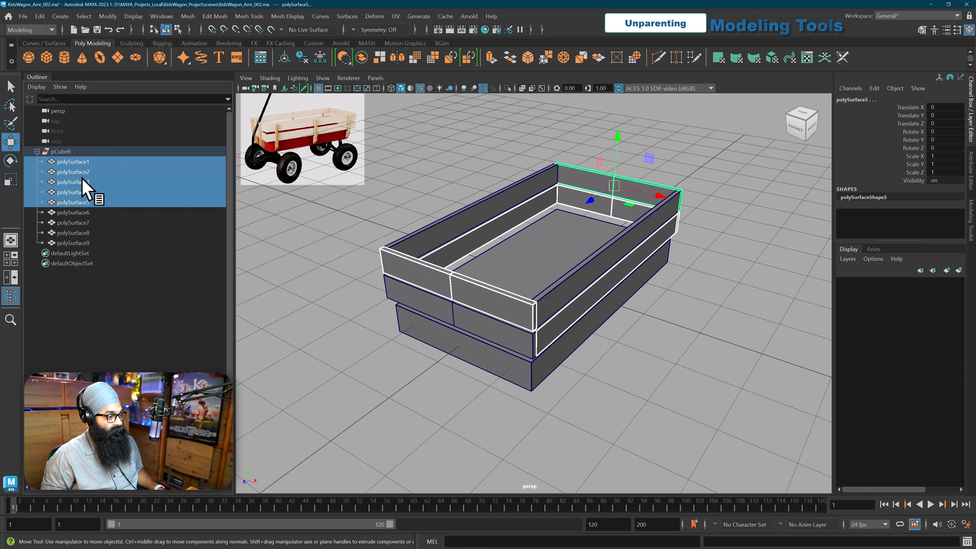
# Step: Select polySurface1 through polySurface9 and unparent them from the pCube8 group
pyautogui.click(79, 163)
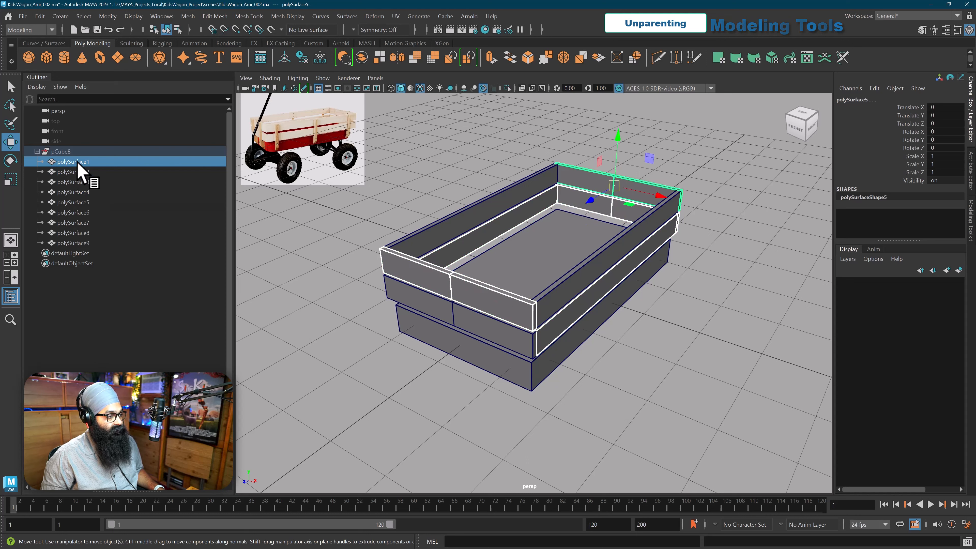
pyautogui.keyDown('shift'); pyautogui.click(83, 242); pyautogui.keyUp('shift')
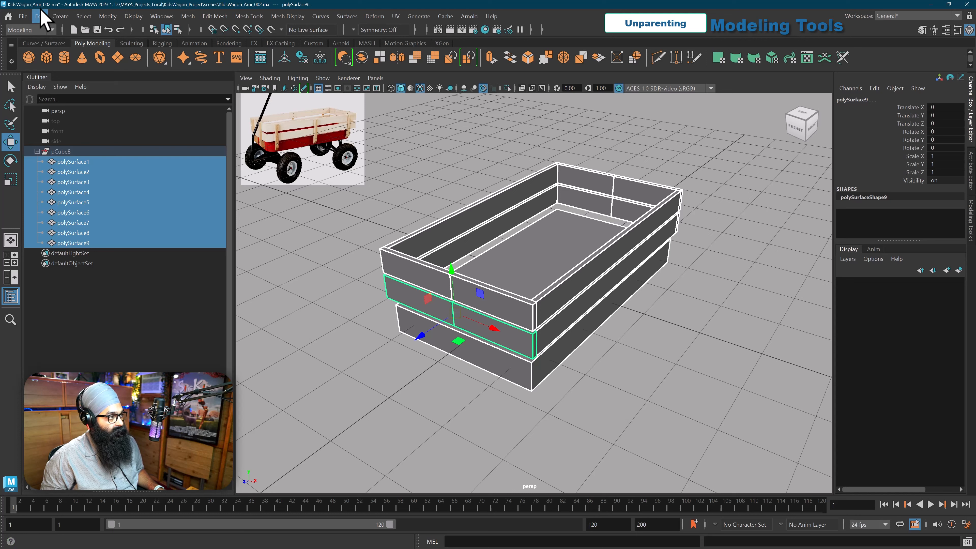
pyautogui.click(40, 16)
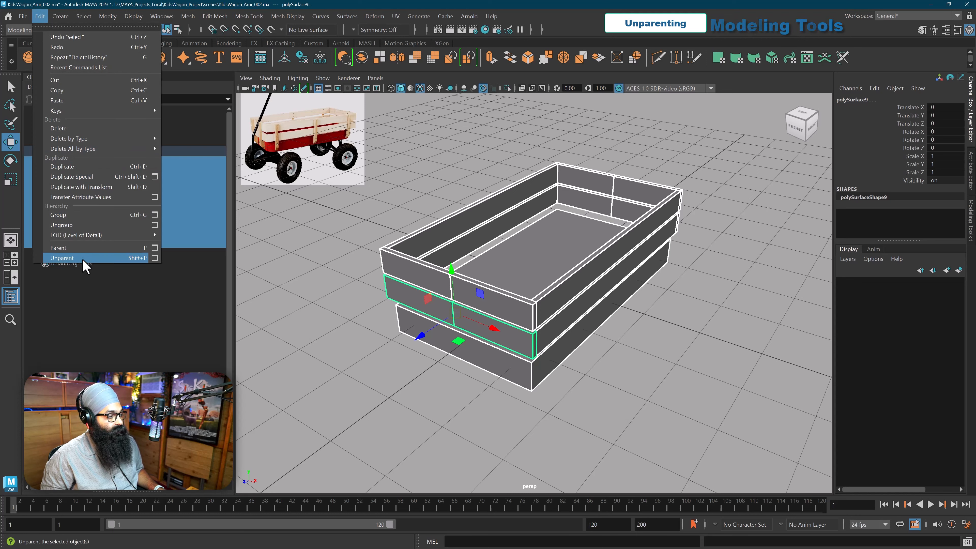
pyautogui.click(96, 257)
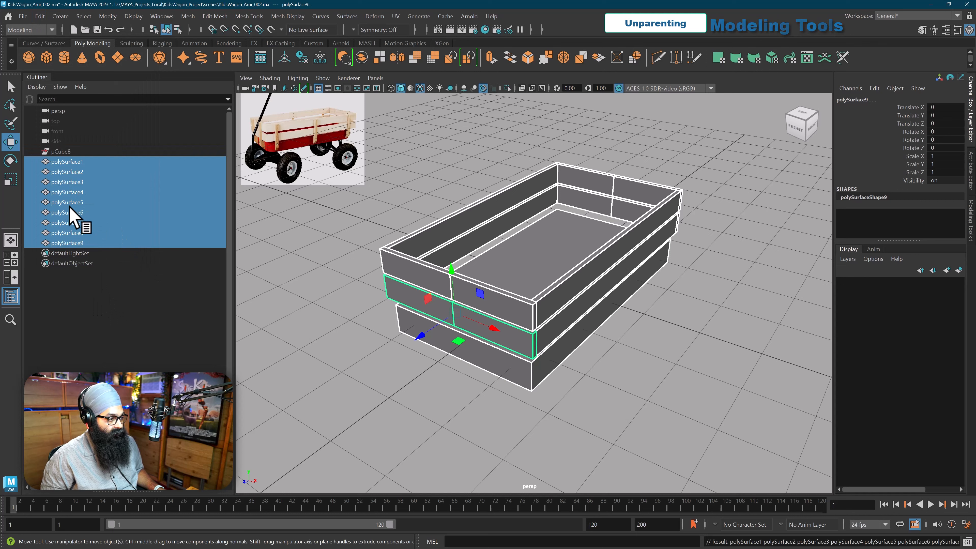
# Step: Delete the empty pCube8 group from the scene
pyautogui.click(61, 152)
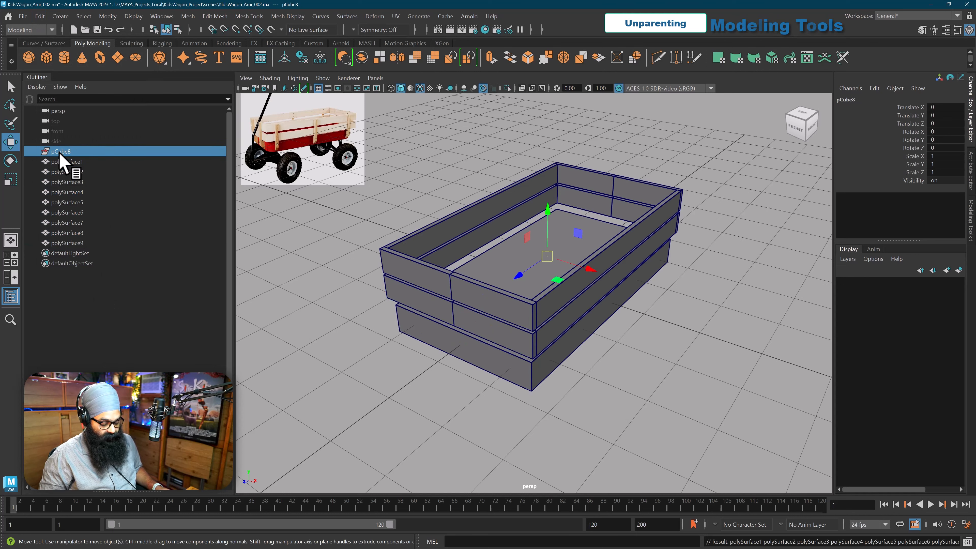
pyautogui.press('Up')
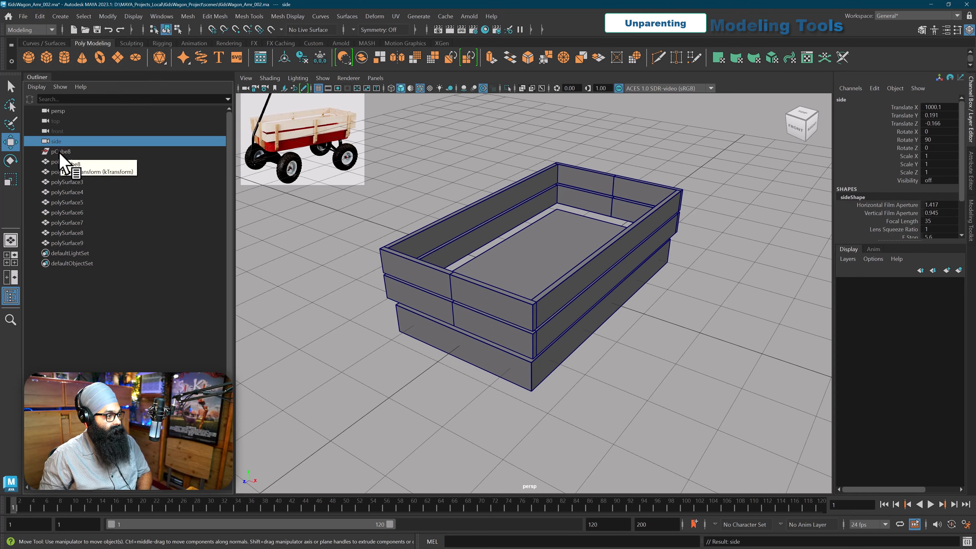
pyautogui.click(61, 152)
pyautogui.press('Delete')
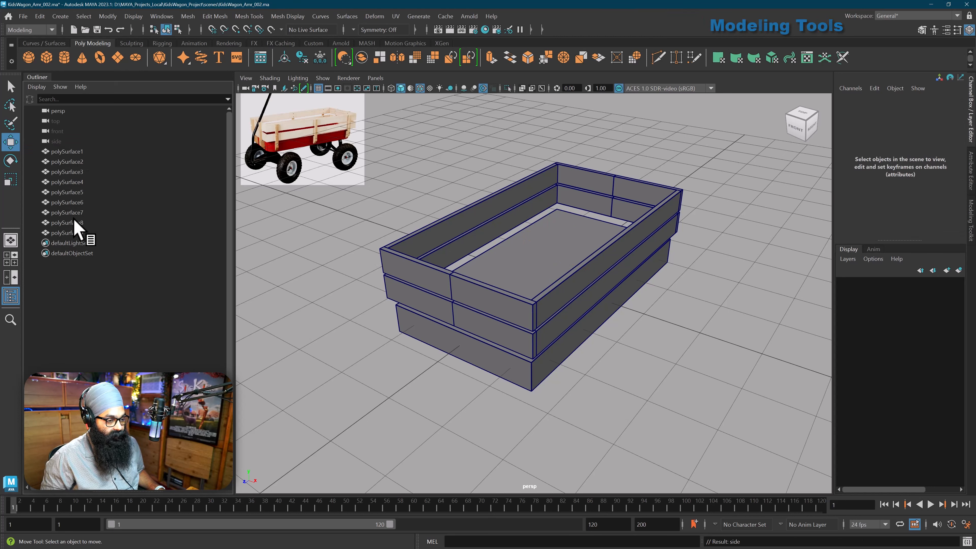
# Step: Select polySurface3 and polySurface4 in turn to see which boards they are, and clear the selection
pyautogui.click(73, 171)
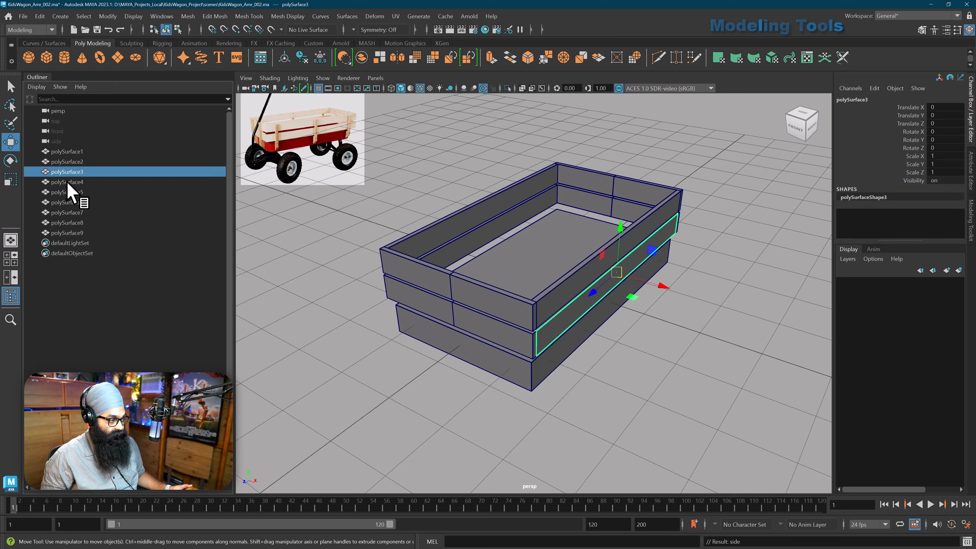
pyautogui.click(68, 183)
pyautogui.moveTo(75, 198); pyautogui.dragTo(412, 257, button='middle')
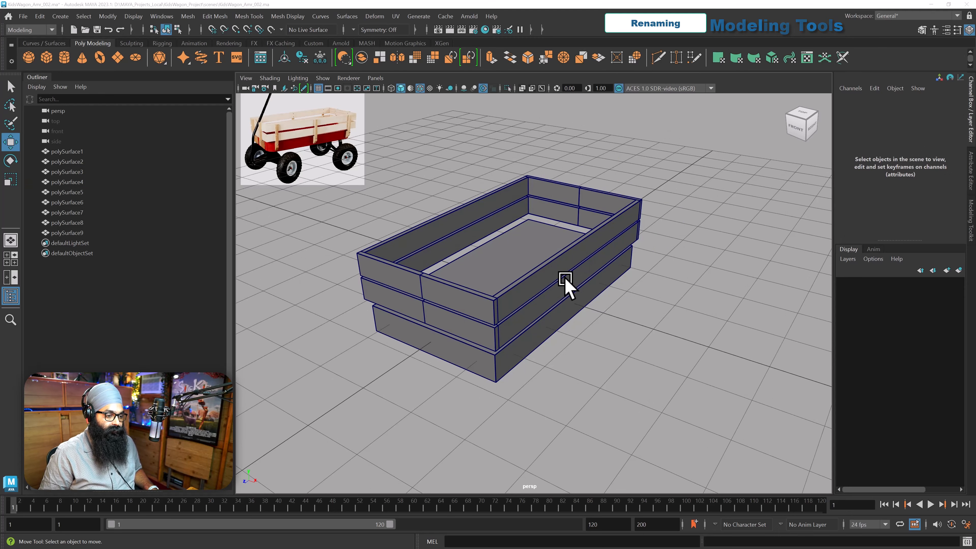
# Step: Rename polySurface7, the upper long side board, to L_Plank
pyautogui.click(553, 264)
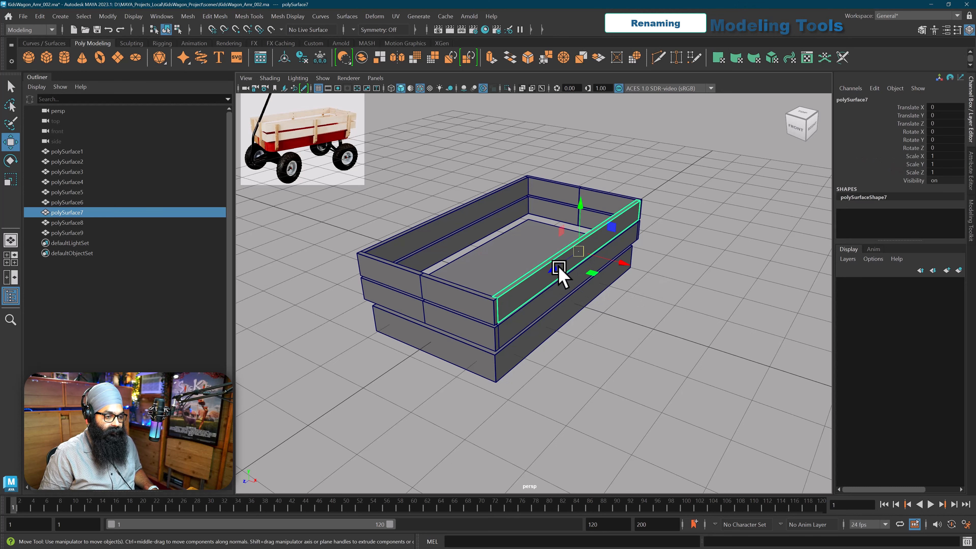
pyautogui.doubleClick(852, 100)
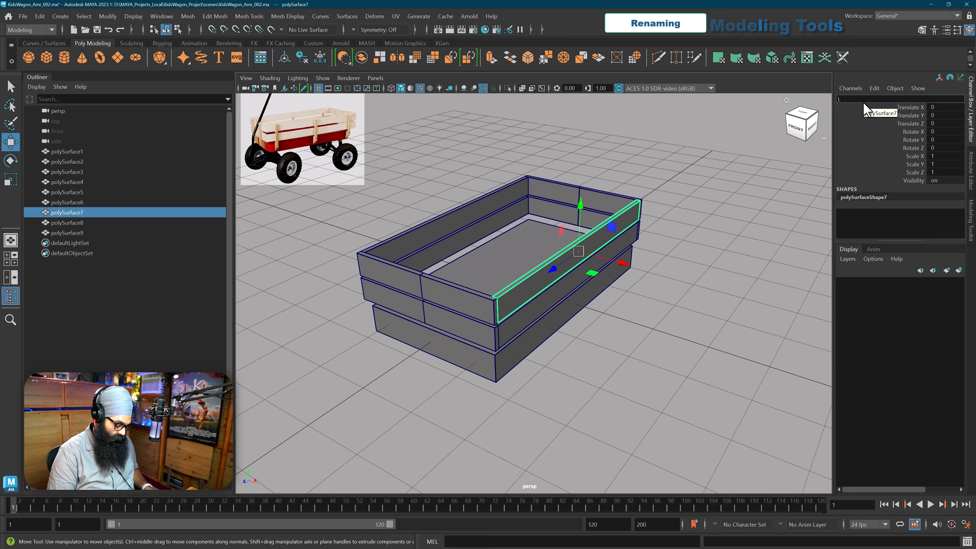
pyautogui.press('Return')
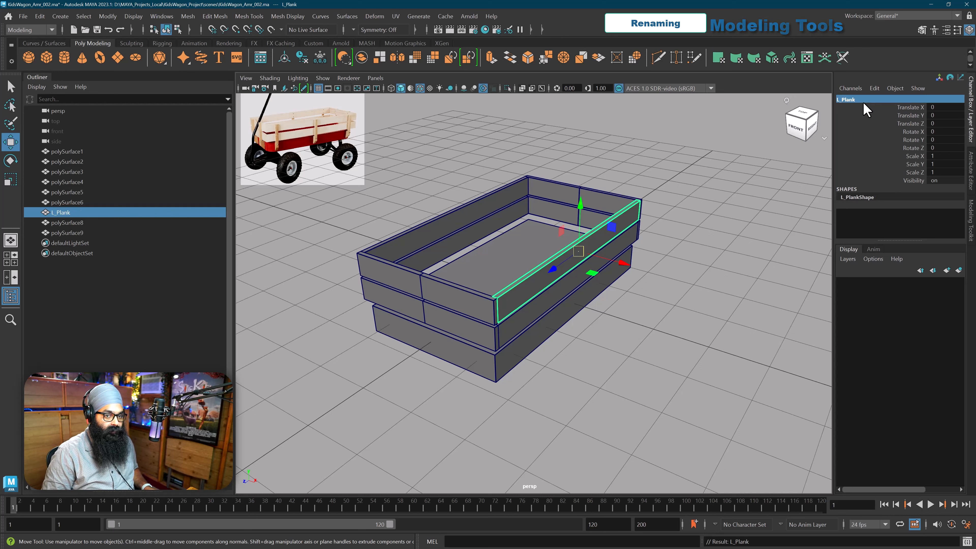
# Step: Rename polySurface8, the upper long board on the opposite side, to R_Plank
pyautogui.click(457, 210)
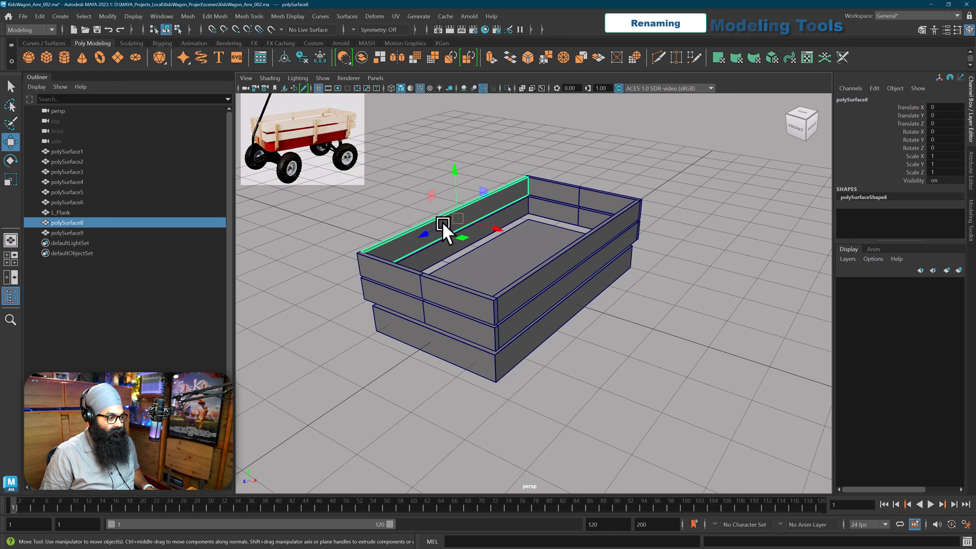
pyautogui.doubleClick(61, 223)
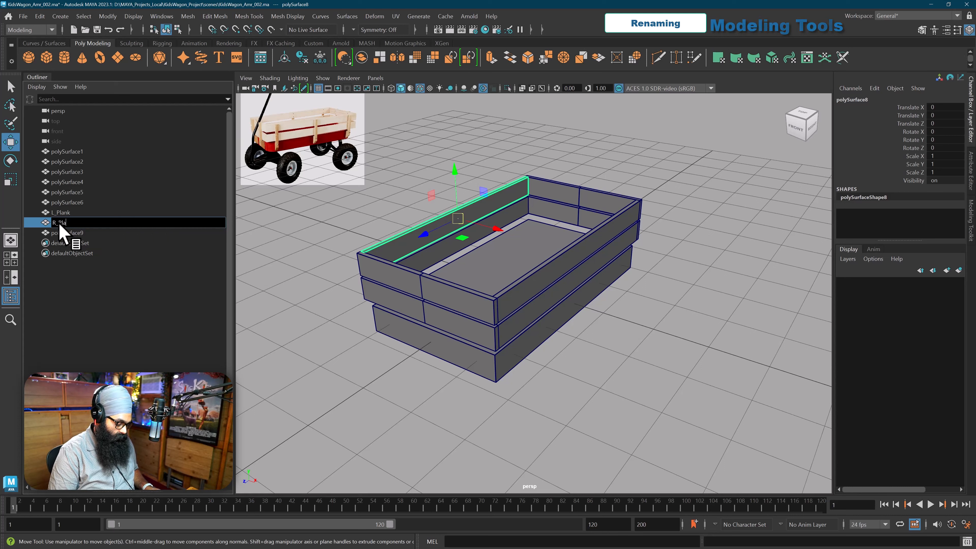
pyautogui.write('R_Plank')
pyautogui.press('Return')
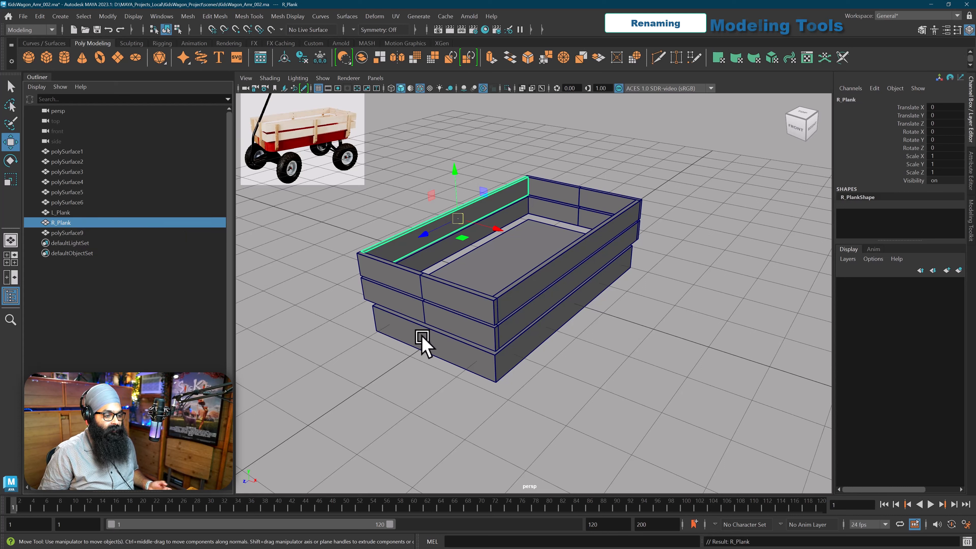
# Step: Select all eight railing planks of the wagon box, leaving out the base polySurface6
pyautogui.click(443, 331)
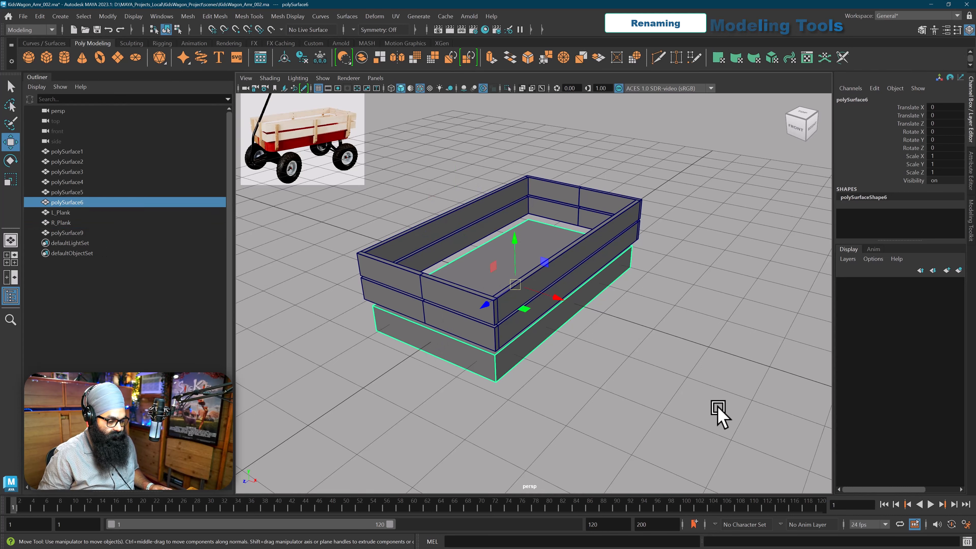
pyautogui.click(650, 331)
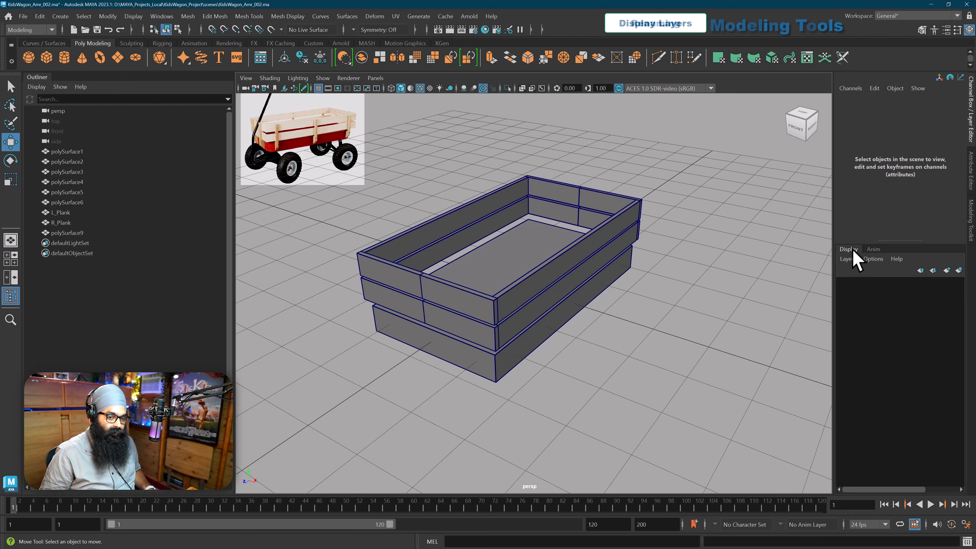
pyautogui.keyDown('alt'); pyautogui.moveTo(653, 323); pyautogui.dragTo(624, 331); pyautogui.keyUp('alt')
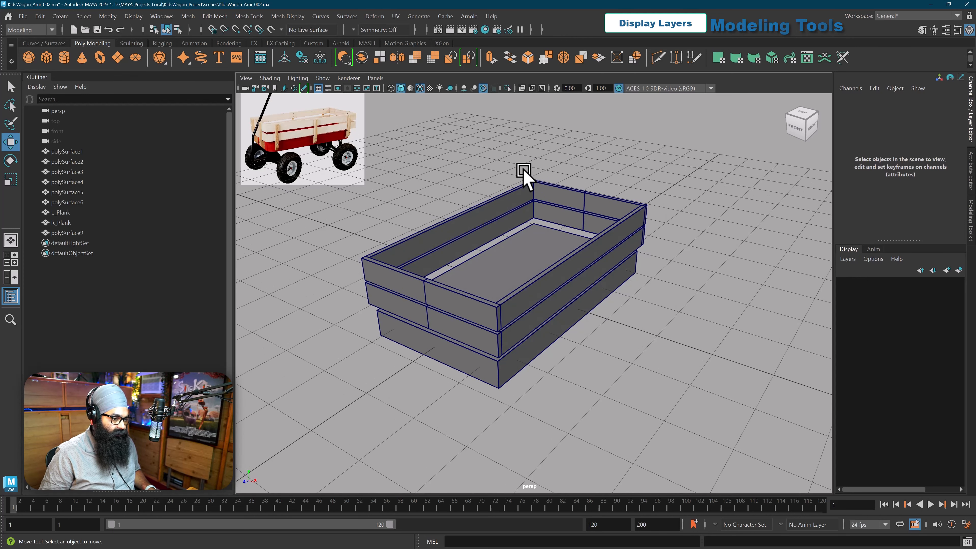
pyautogui.moveTo(524, 171)
pyautogui.mouseDown()
pyautogui.moveTo(540, 215)
pyautogui.moveTo(558, 218)
pyautogui.mouseUp()
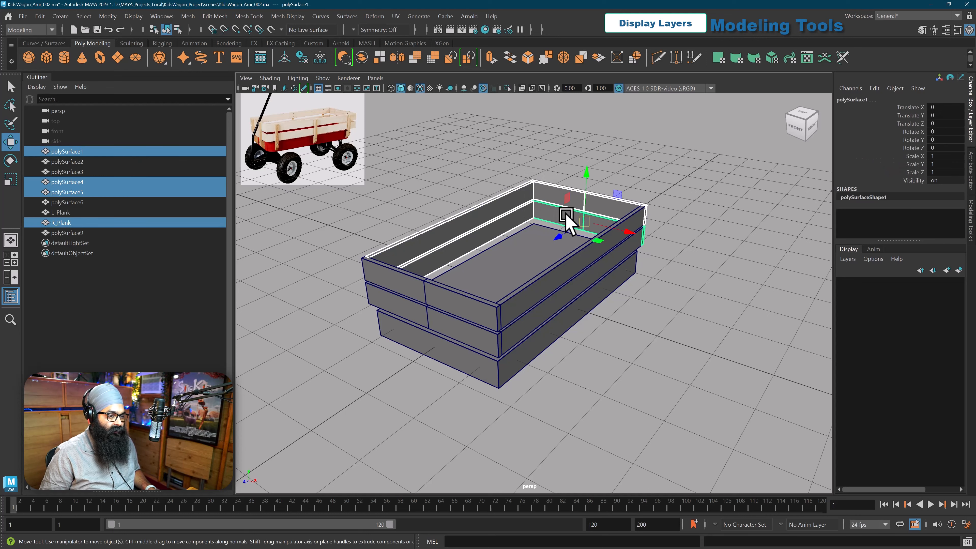
pyautogui.keyDown('shift'); pyautogui.click(392, 293); pyautogui.keyUp('shift')
pyautogui.keyDown('shift'); pyautogui.click(388, 309); pyautogui.keyUp('shift')
pyautogui.keyDown('shift'); pyautogui.click(549, 302); pyautogui.keyUp('shift')
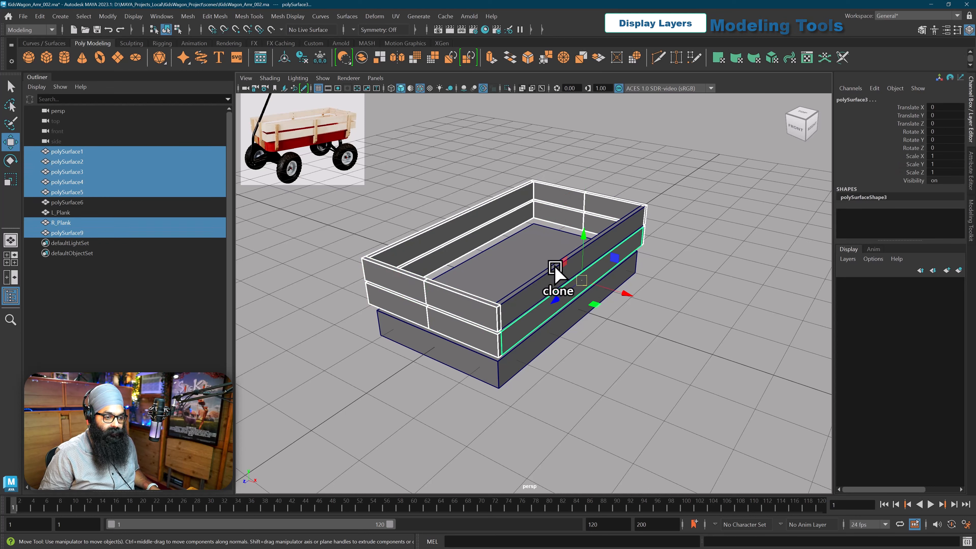
pyautogui.keyDown('shift'); pyautogui.click(554, 276); pyautogui.keyUp('shift')
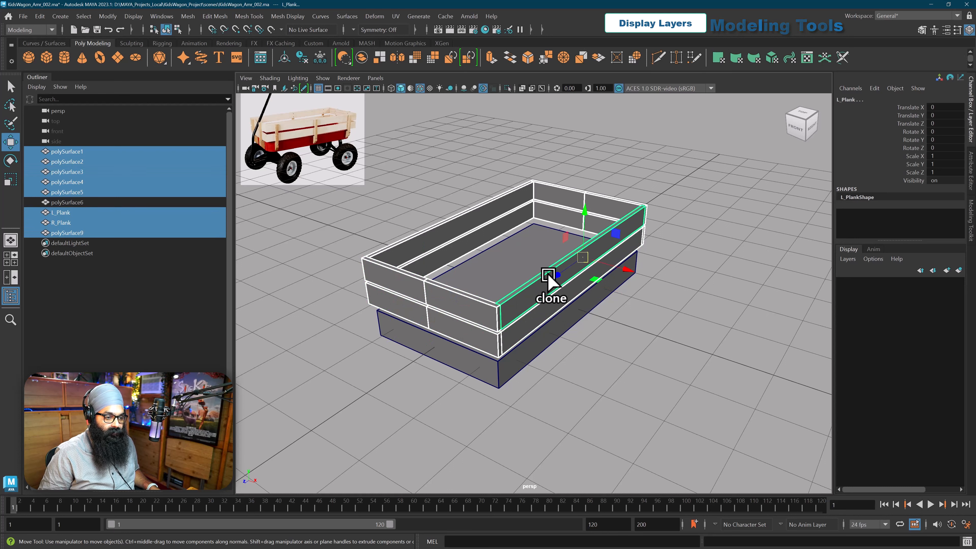
# Step: Create a display layer from the selected planks and name it Railing_LYR
pyautogui.click(842, 262)
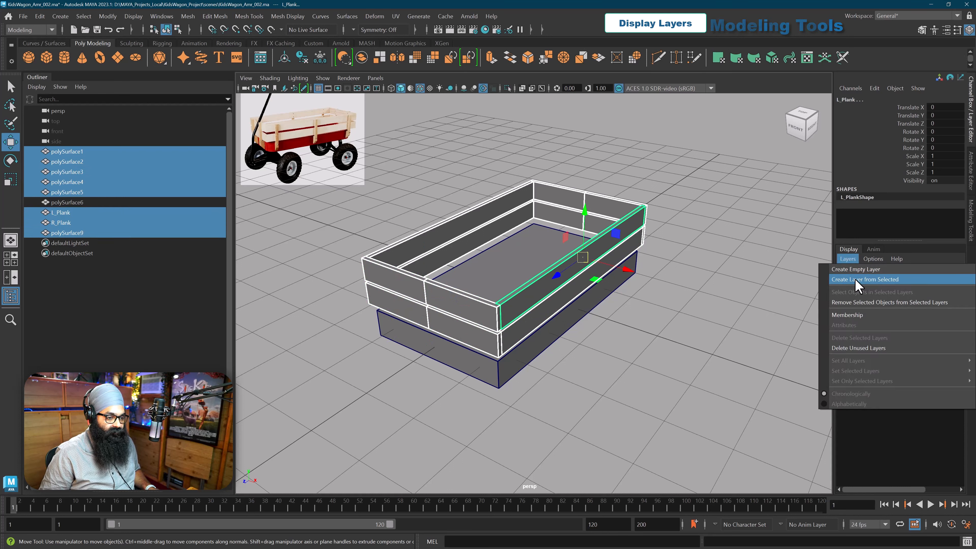
pyautogui.click(856, 280)
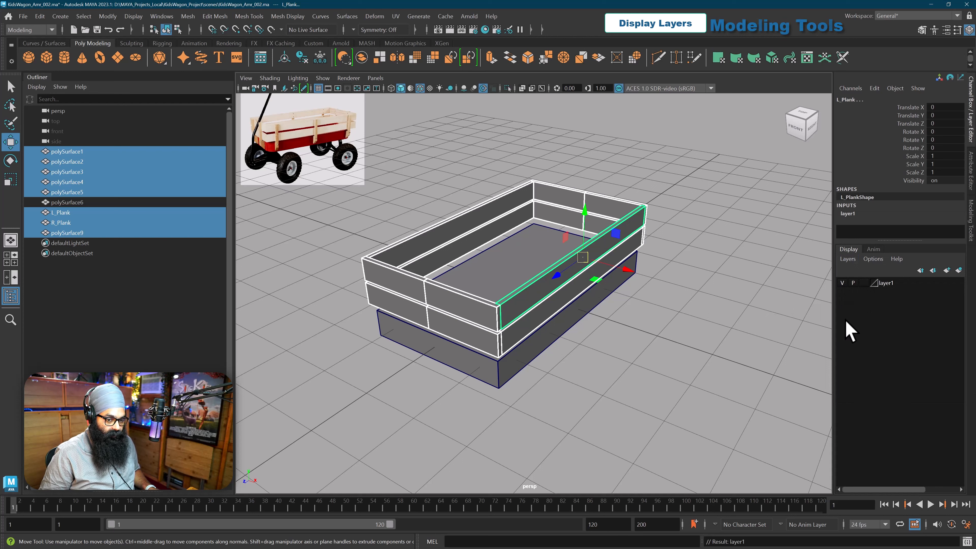
pyautogui.doubleClick(886, 285)
pyautogui.moveTo(419, 192); pyautogui.dragTo(622, 115)
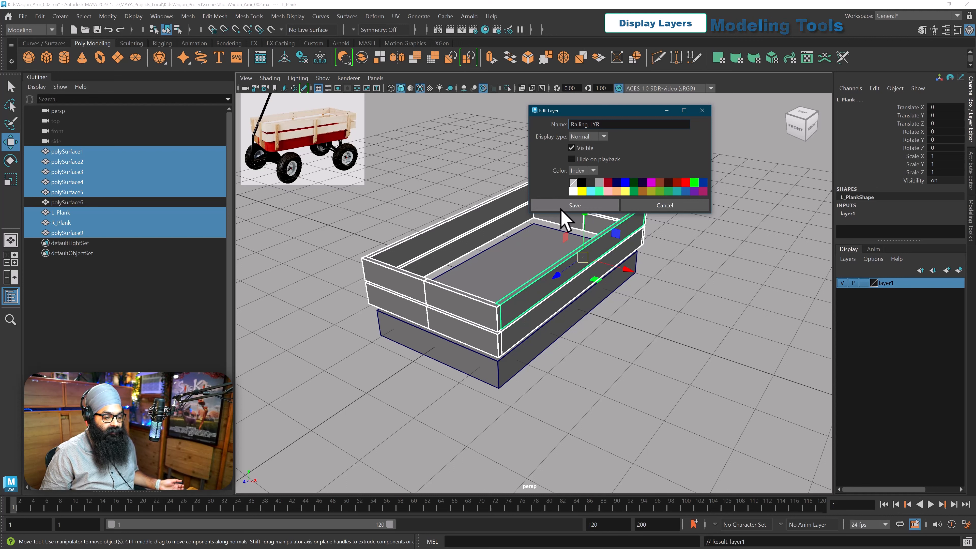
pyautogui.click(545, 206)
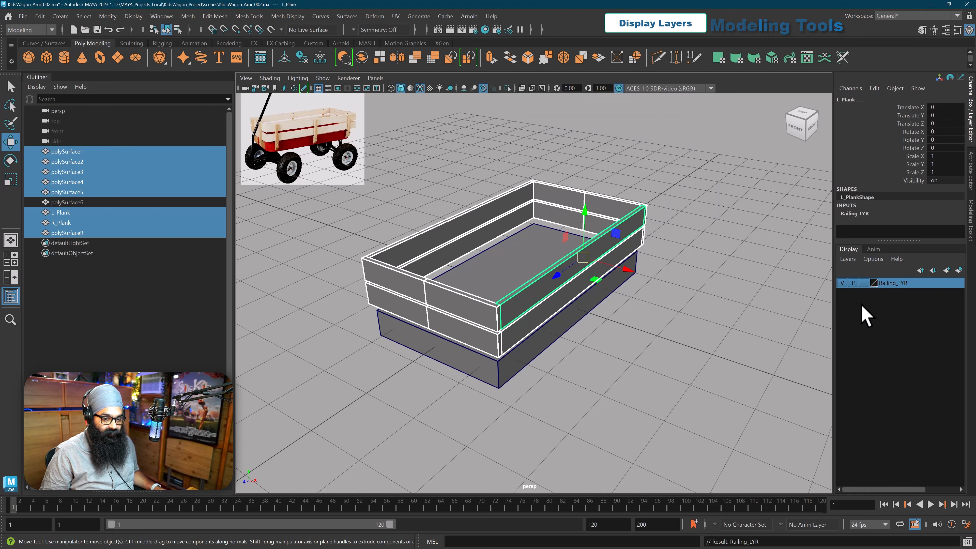
# Step: Toggle the railing off and on through Railing_LYR, and do the same with the planks' Visibility attribute
pyautogui.click(841, 282)
pyautogui.click(842, 283)
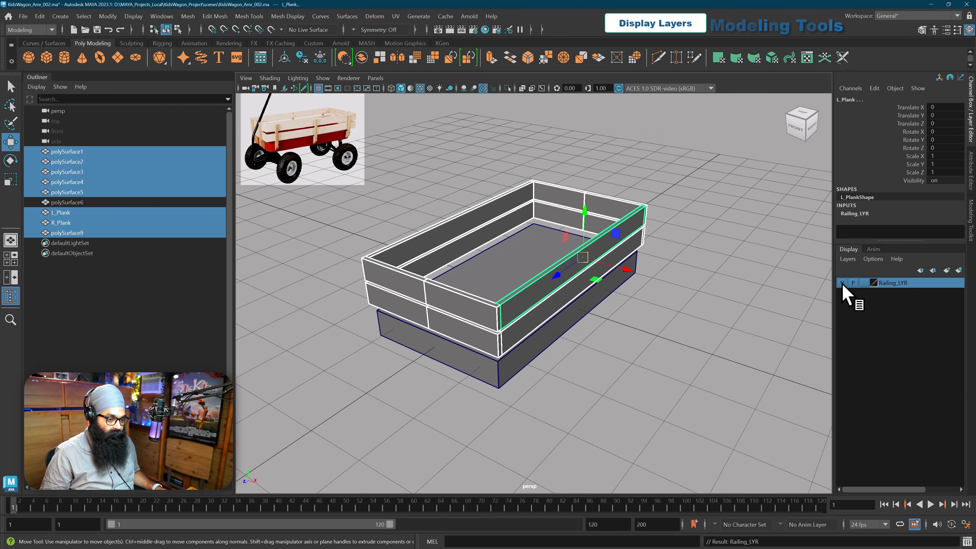
pyautogui.click(915, 181)
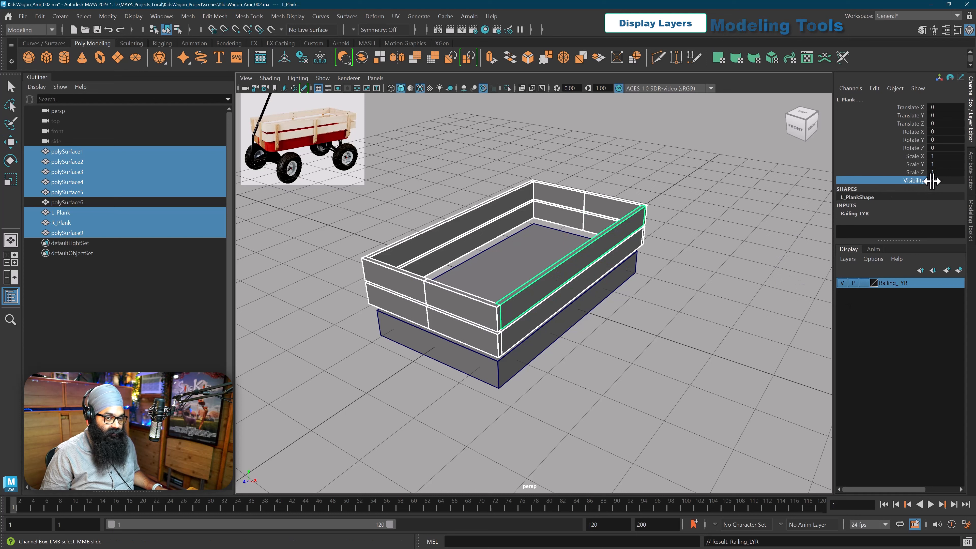
pyautogui.moveTo(783, 212); pyautogui.dragTo(726, 208, button='middle')
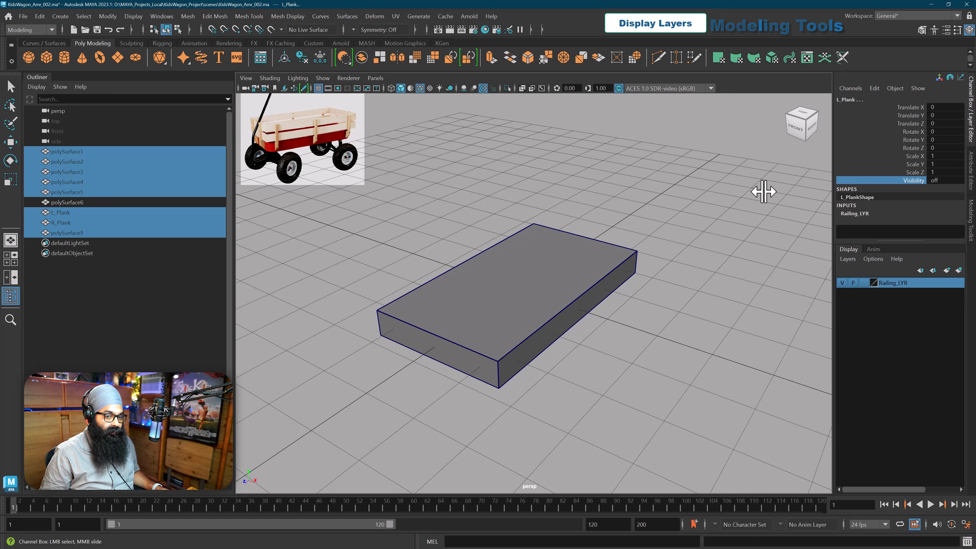
pyautogui.moveTo(762, 192); pyautogui.dragTo(780, 196, button='middle')
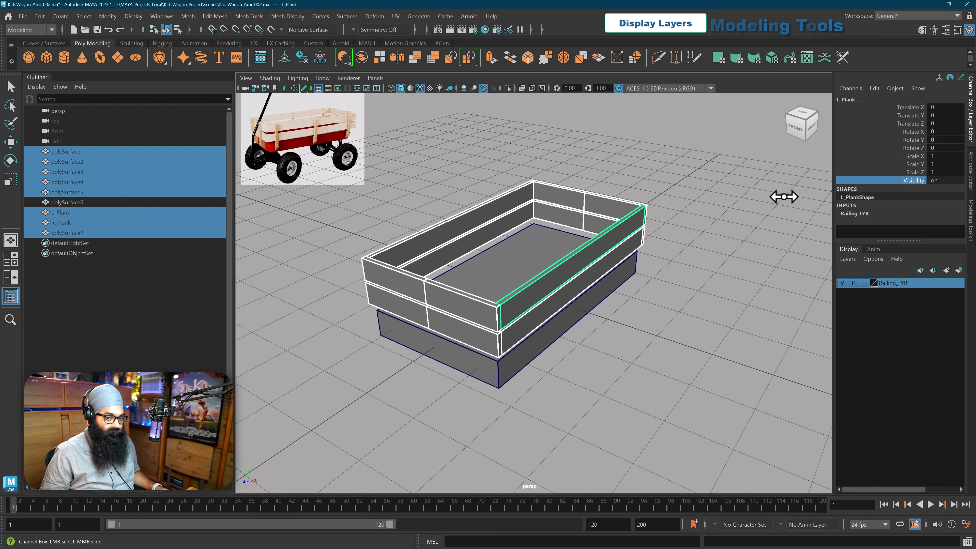
# Step: Hide and show Railing_LYR once more, return to the Move tool and clear the selection
pyautogui.click(842, 283)
pyautogui.click(841, 284)
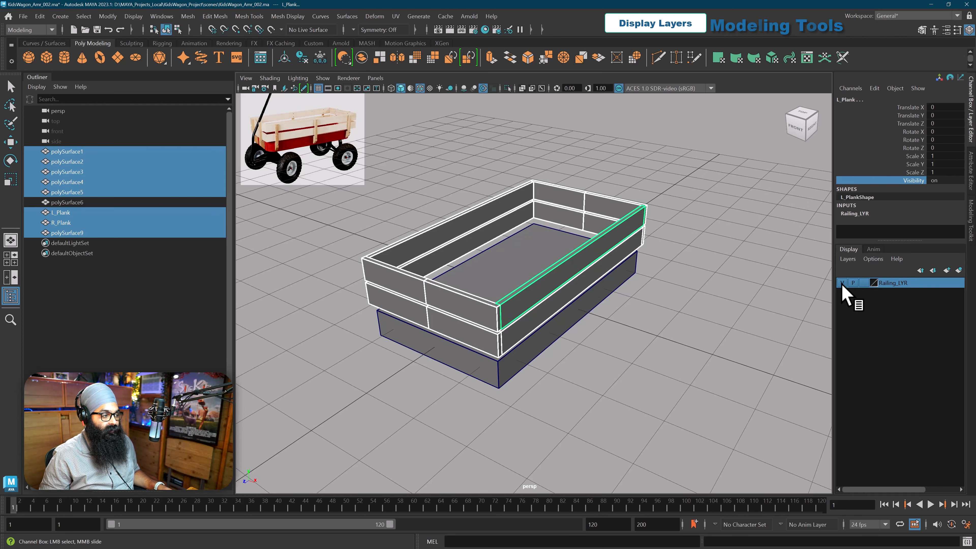
pyautogui.press('w')
pyautogui.click(775, 276)
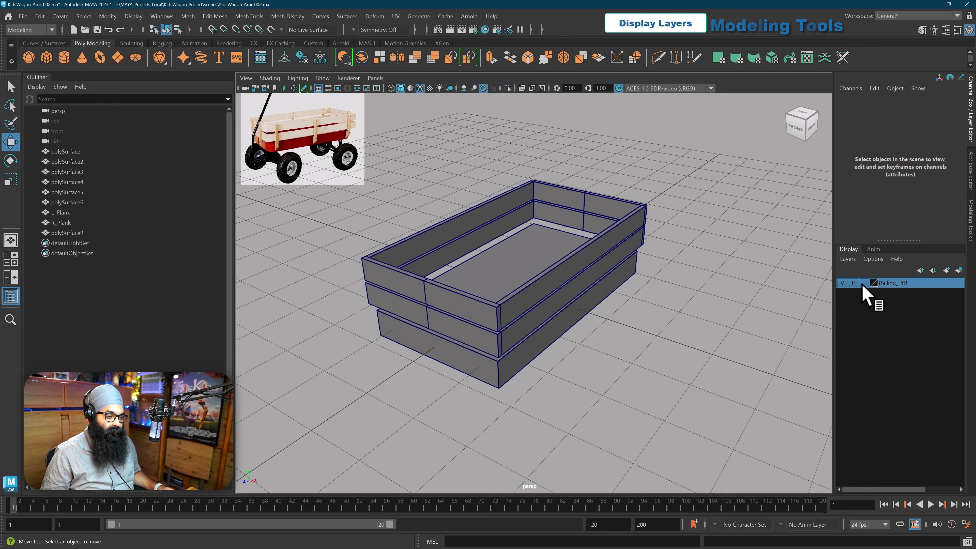
# Step: Select and deselect the upper back plank, and set Railing_LYR to Template display
pyautogui.click(594, 207)
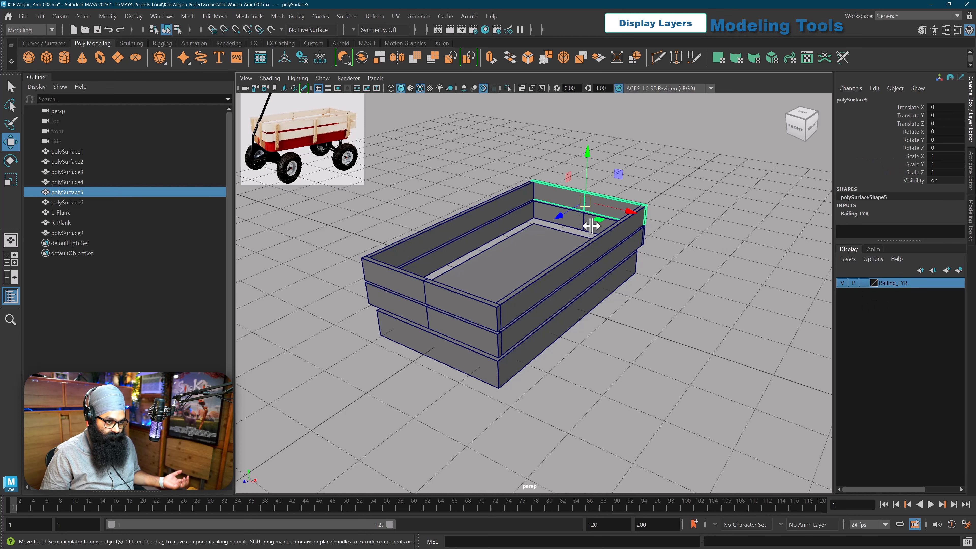
pyautogui.click(729, 290)
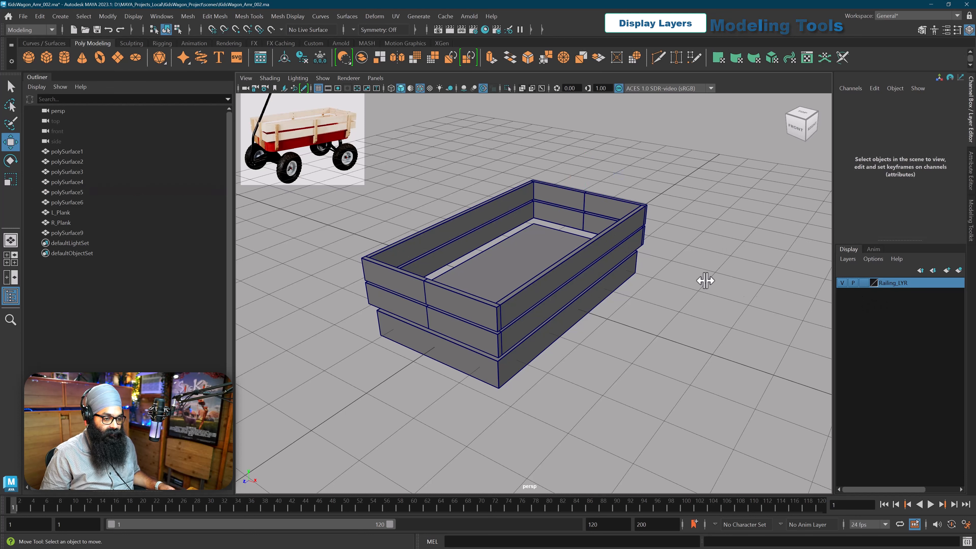
pyautogui.click(862, 282)
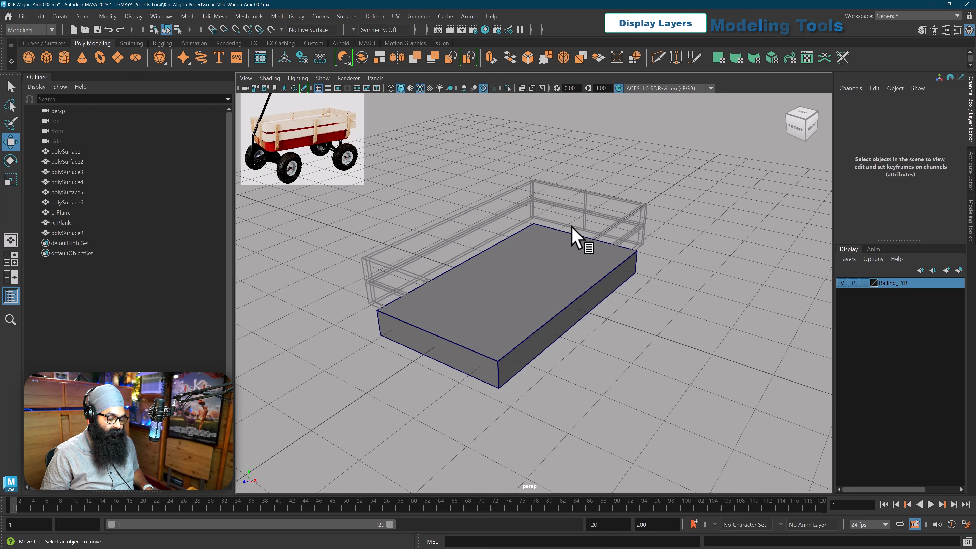
pyautogui.moveTo(559, 235)
pyautogui.keyDown('alt'); pyautogui.mouseDown()
pyautogui.moveTo(611, 225)
pyautogui.moveTo(547, 229)
pyautogui.mouseUp(); pyautogui.keyUp('alt')
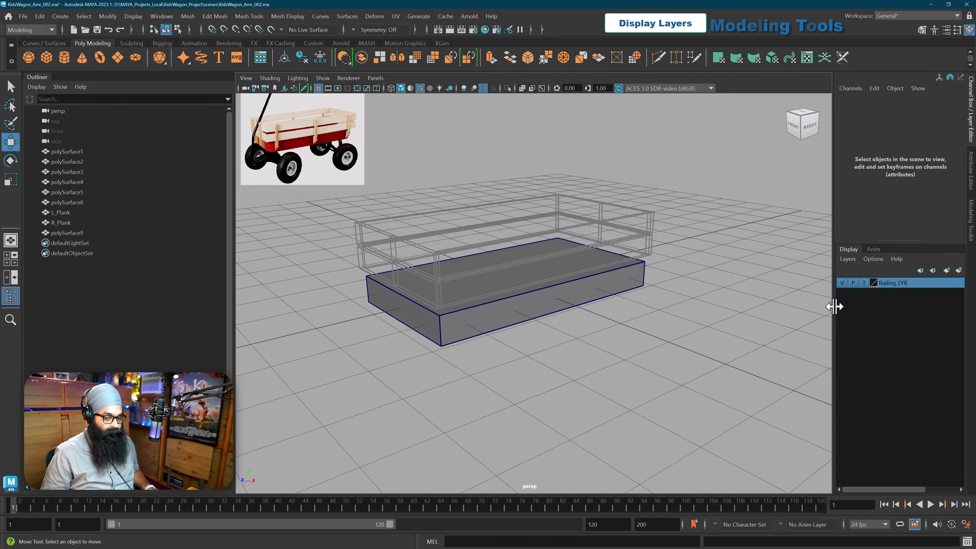
# Step: Switch Railing_LYR to Reference display, try to select its planks, and return the layer to Normal display
pyautogui.click(863, 283)
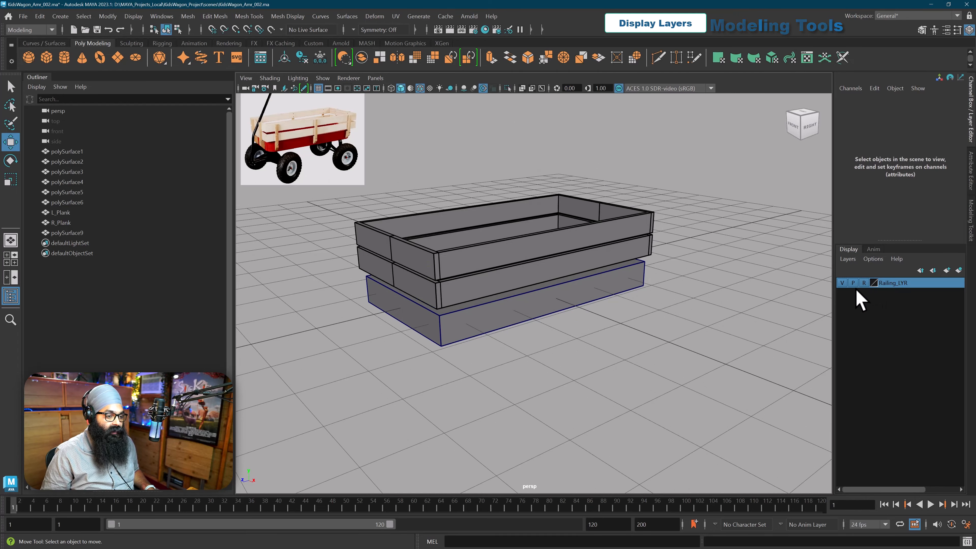
pyautogui.keyDown('alt'); pyautogui.moveTo(635, 289); pyautogui.dragTo(569, 258); pyautogui.keyUp('alt')
pyautogui.keyDown('alt'); pyautogui.moveTo(569, 258); pyautogui.dragTo(598, 280, button='middle'); pyautogui.keyUp('alt')
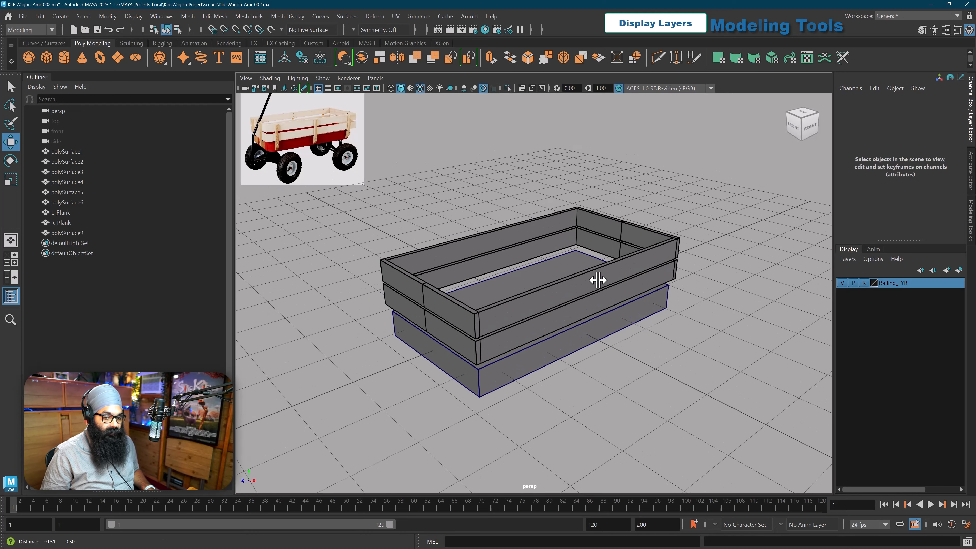
pyautogui.keyDown('alt'); pyautogui.moveTo(574, 295); pyautogui.dragTo(534, 255); pyautogui.keyUp('alt')
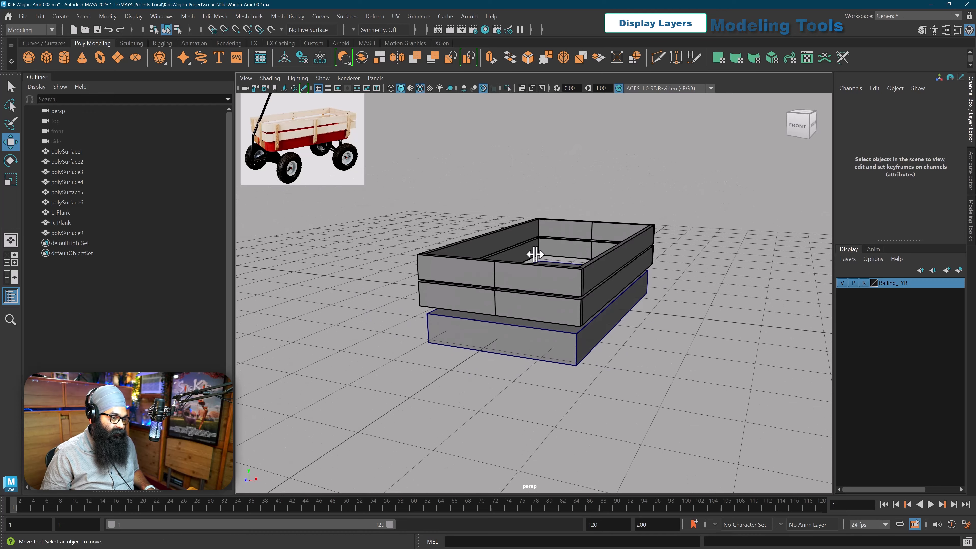
pyautogui.keyDown('alt'); pyautogui.moveTo(526, 211); pyautogui.dragTo(594, 275); pyautogui.keyUp('alt')
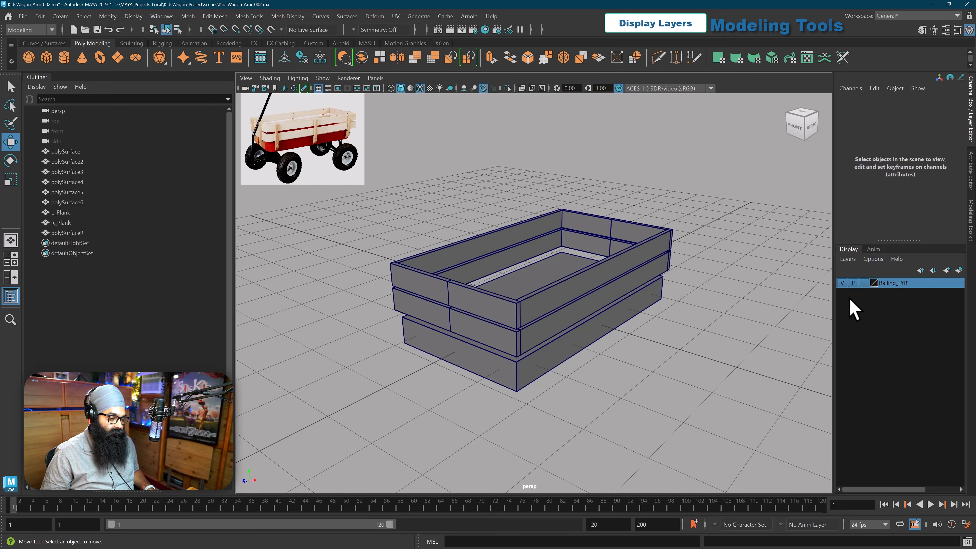
# Step: Select the railing planks around the far corner to test that they are selectable, and clear the selection
pyautogui.moveTo(559, 216); pyautogui.dragTo(598, 230)
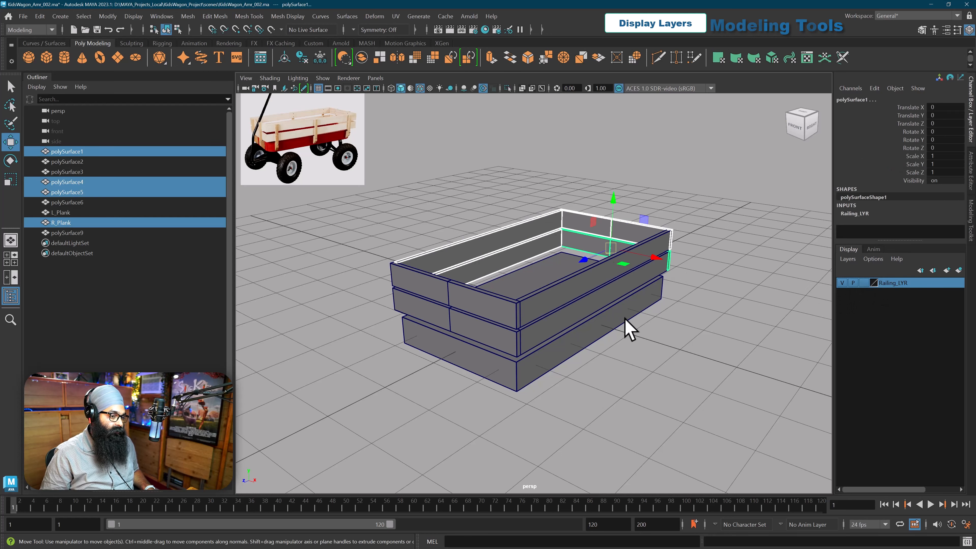
pyautogui.keyDown('alt'); pyautogui.moveTo(624, 321); pyautogui.dragTo(594, 305, button='middle'); pyautogui.keyUp('alt')
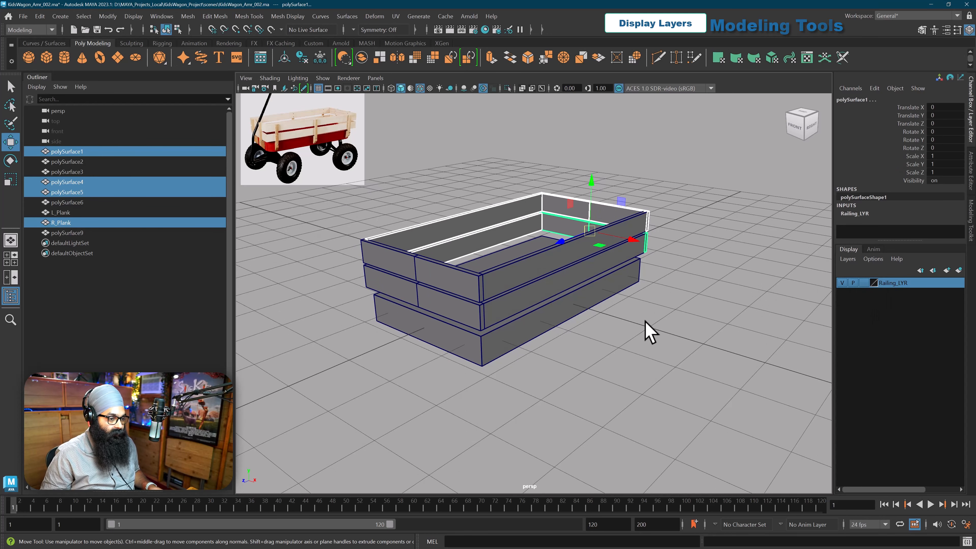
pyautogui.click(622, 351)
pyautogui.moveTo(621, 353)
pyautogui.keyDown('alt'); pyautogui.mouseDown()
pyautogui.moveTo(623, 338)
pyautogui.moveTo(601, 348)
pyautogui.moveTo(634, 342)
pyautogui.mouseUp(); pyautogui.keyUp('alt')
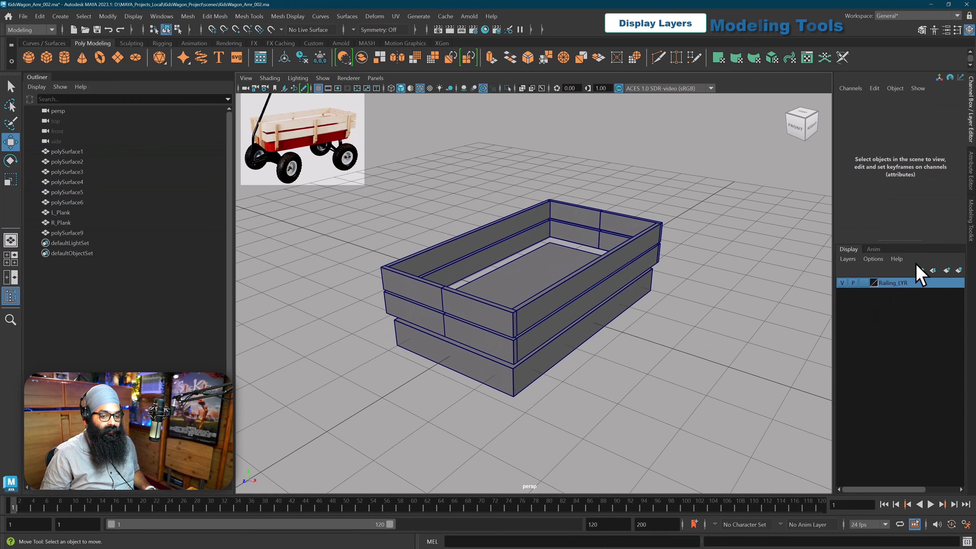